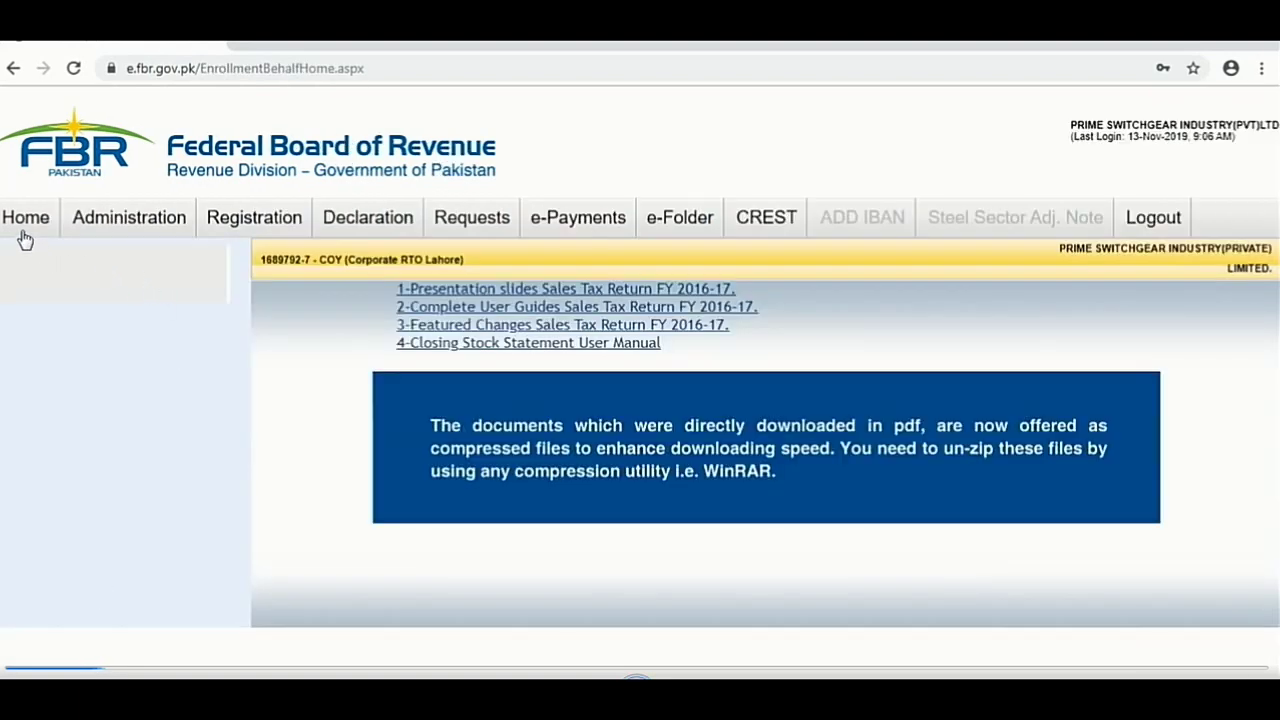
Open the Sales Tax Return (FY 2019-20) from the Declaration > Sales Tax menu.
{"action": "mouse_move", "coordinate": [110, 230]}
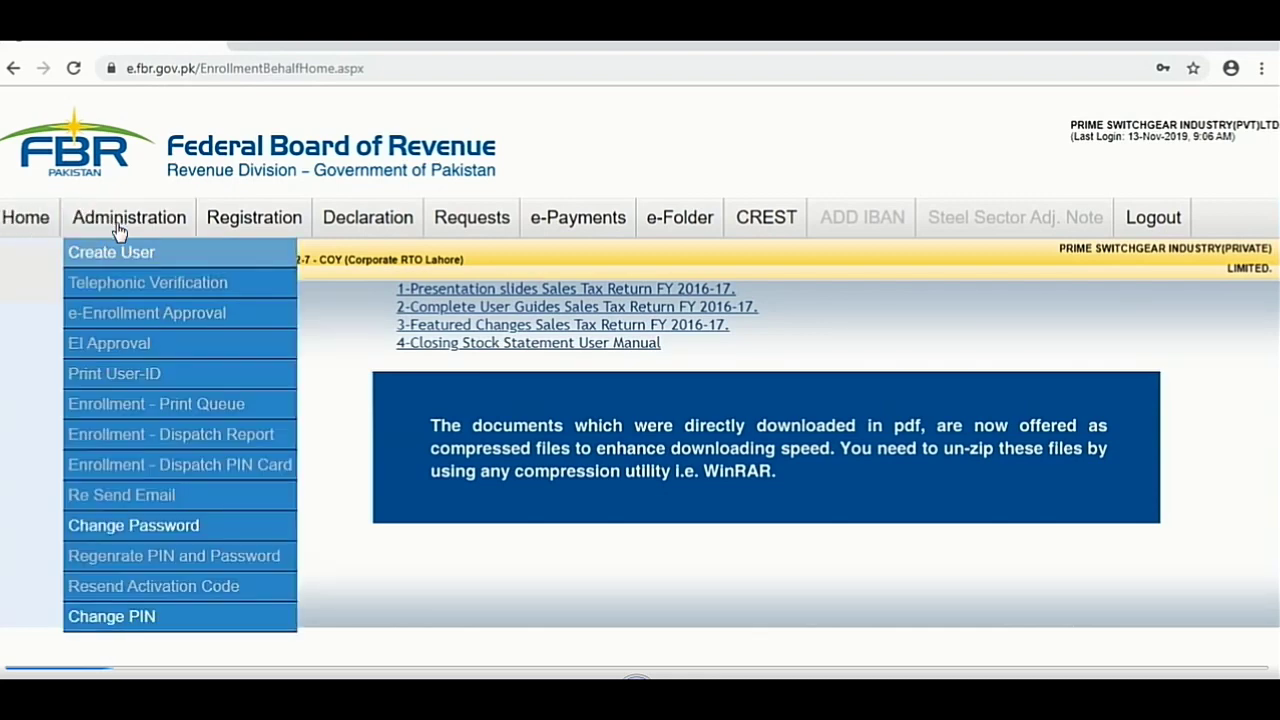
{"action": "left_click", "coordinate": [123, 540]}
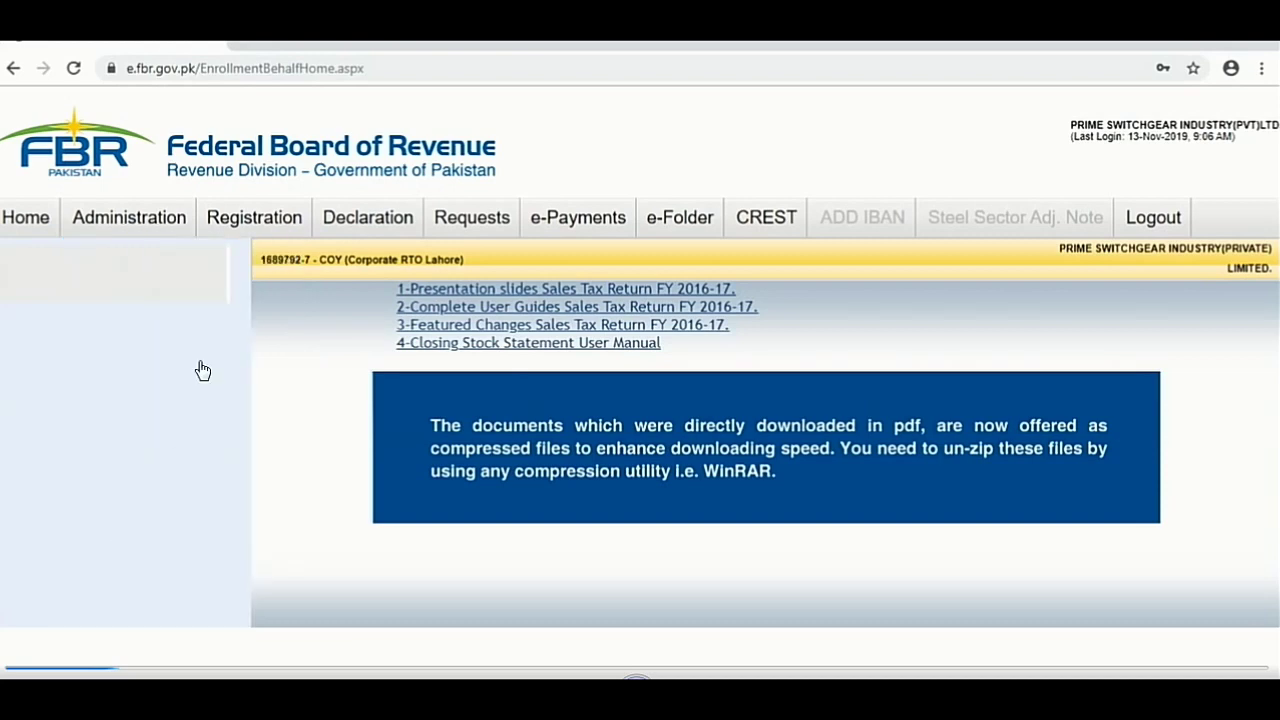
{"action": "left_click", "coordinate": [236, 232]}
{"action": "mouse_move", "coordinate": [235, 240]}
{"action": "mouse_move", "coordinate": [358, 235]}
{"action": "mouse_move", "coordinate": [356, 283]}
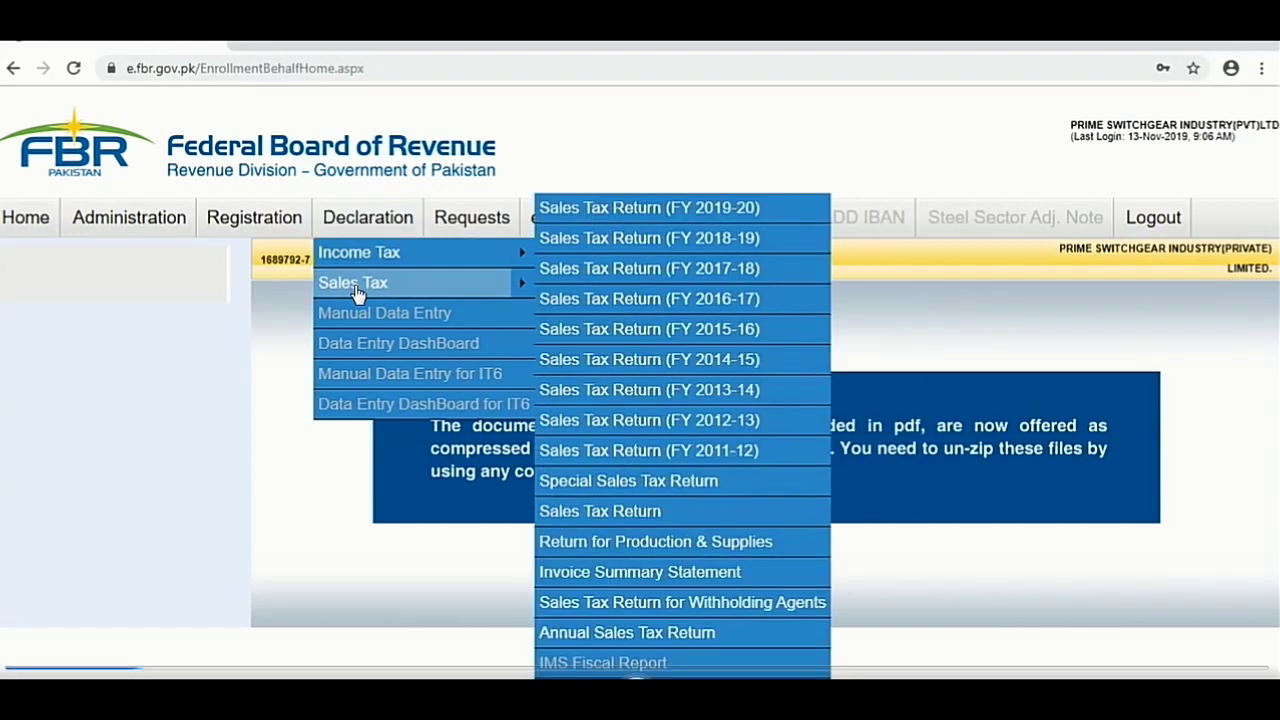
{"action": "left_click", "coordinate": [626, 208]}
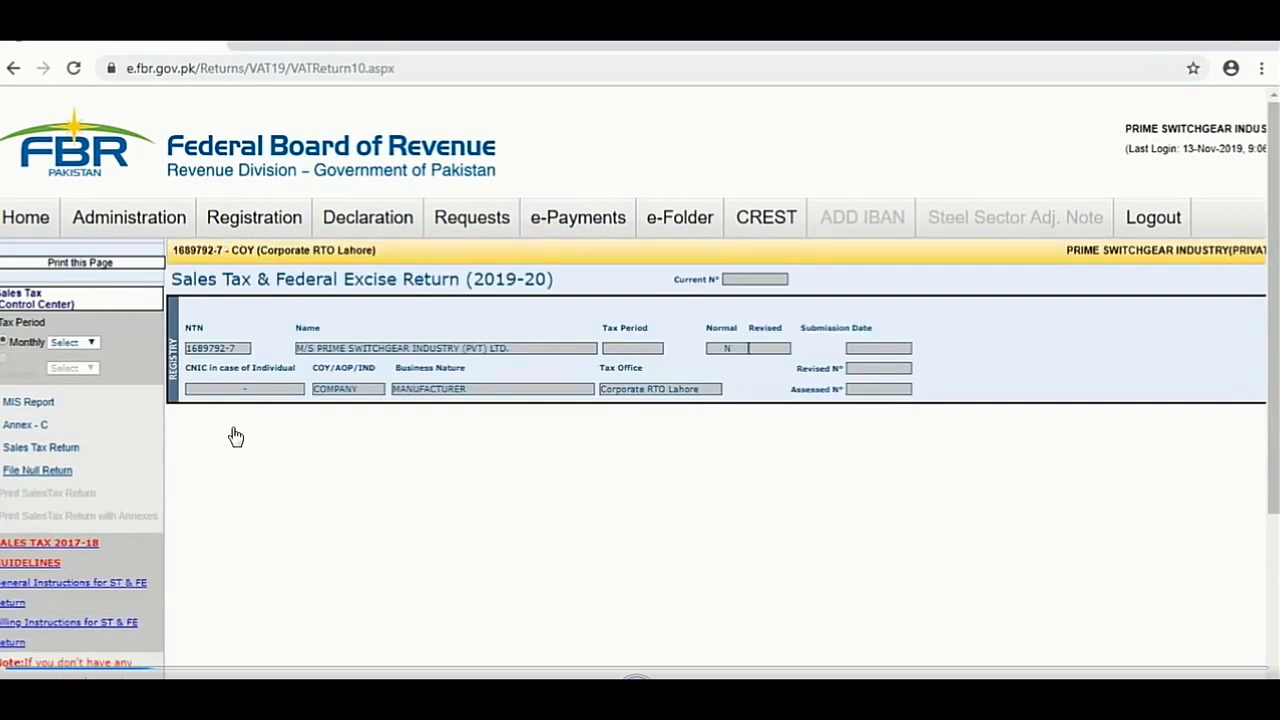
Choose Oct.19 as the monthly tax period and start its sales tax return.
{"action": "left_click", "coordinate": [70, 345]}
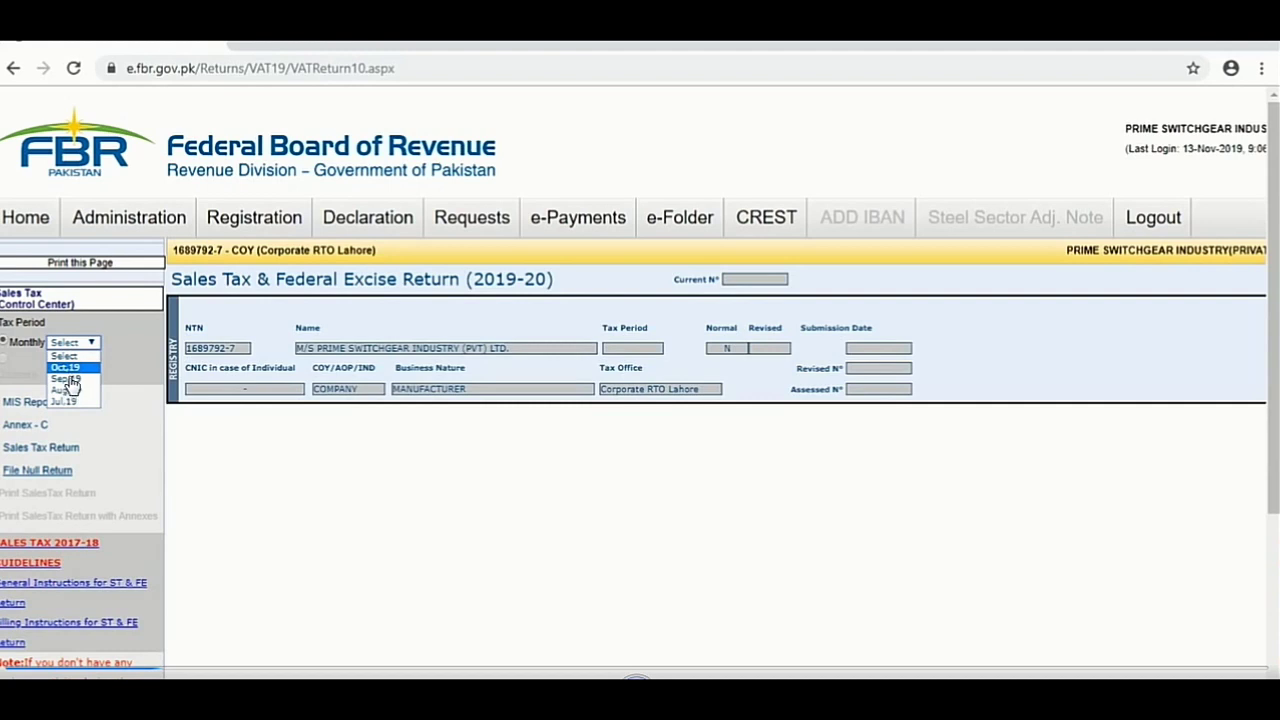
{"action": "left_click", "coordinate": [72, 380]}
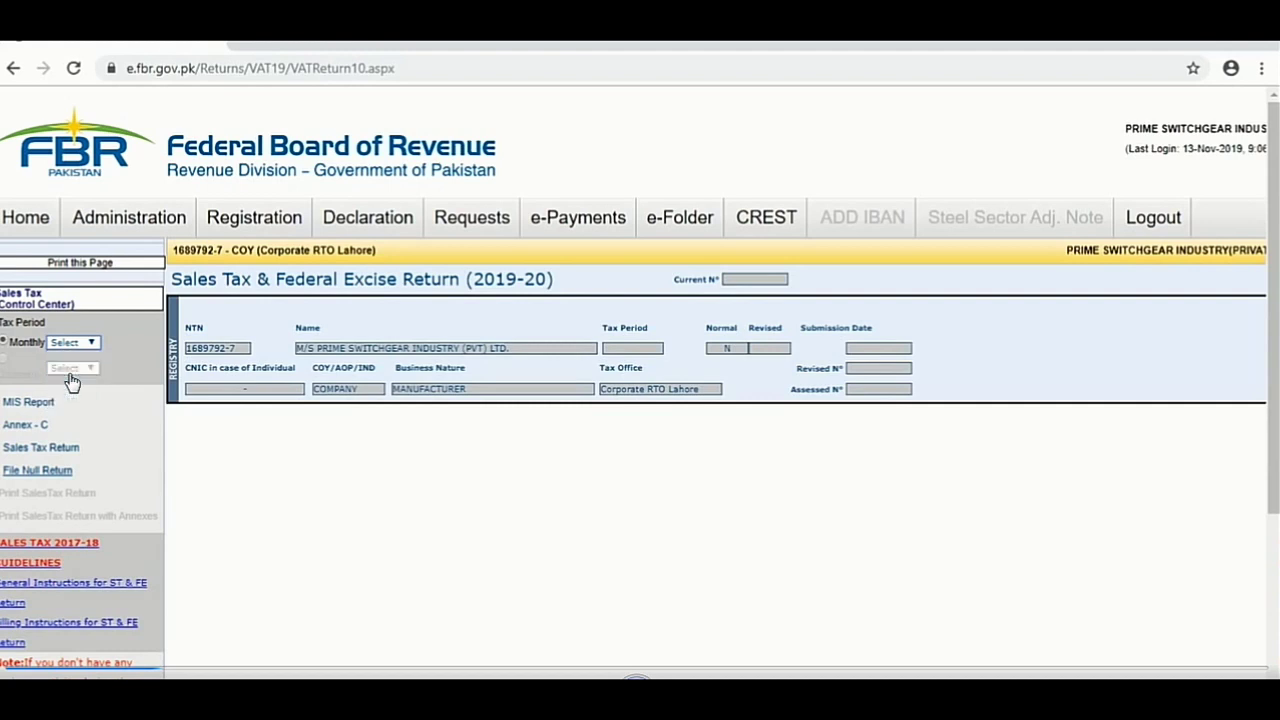
{"action": "left_click", "coordinate": [35, 452]}
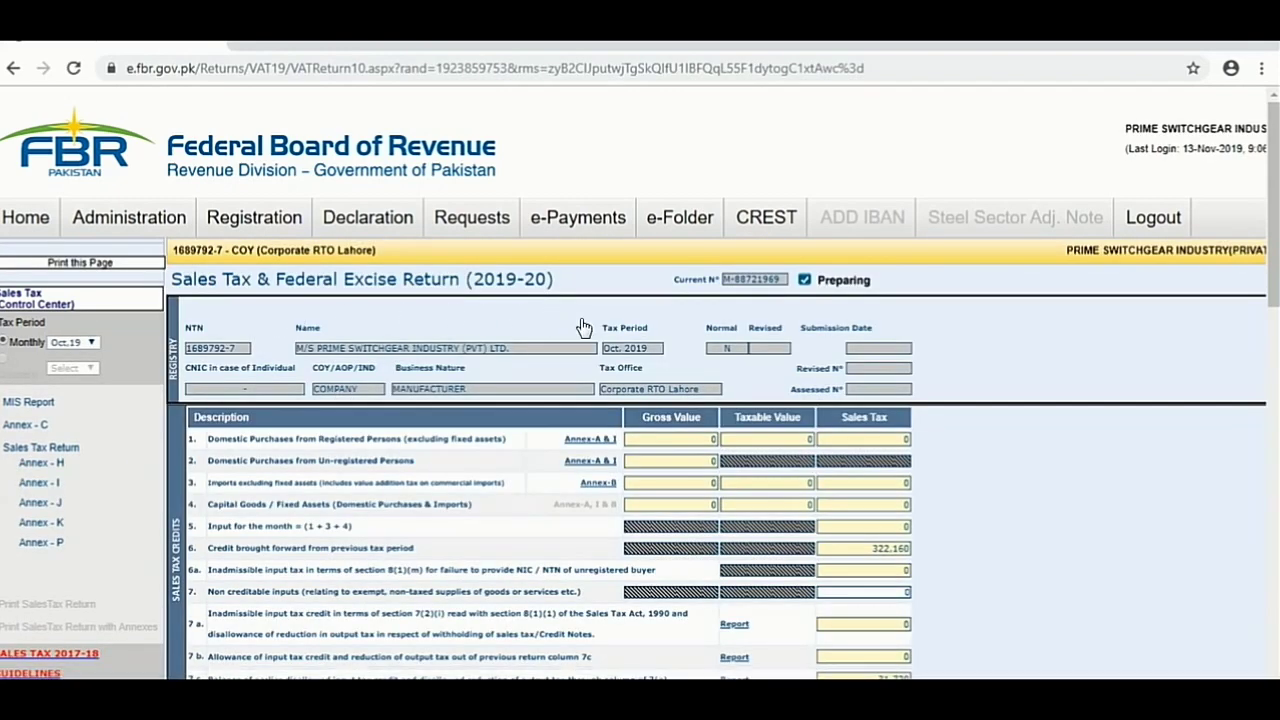
{"action": "scroll", "coordinate": [535, 495], "scroll_direction": "down", "scroll_amount": 2}
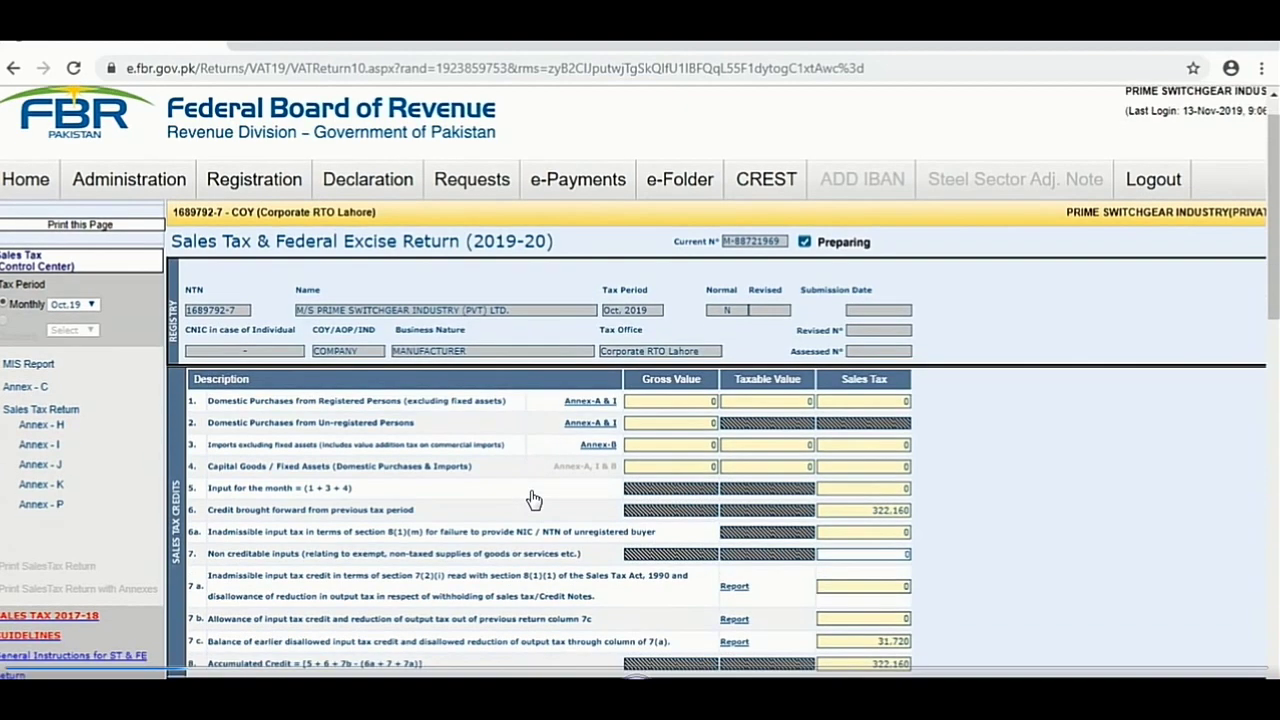
{"action": "scroll", "coordinate": [540, 480], "scroll_direction": "down", "scroll_amount": 1}
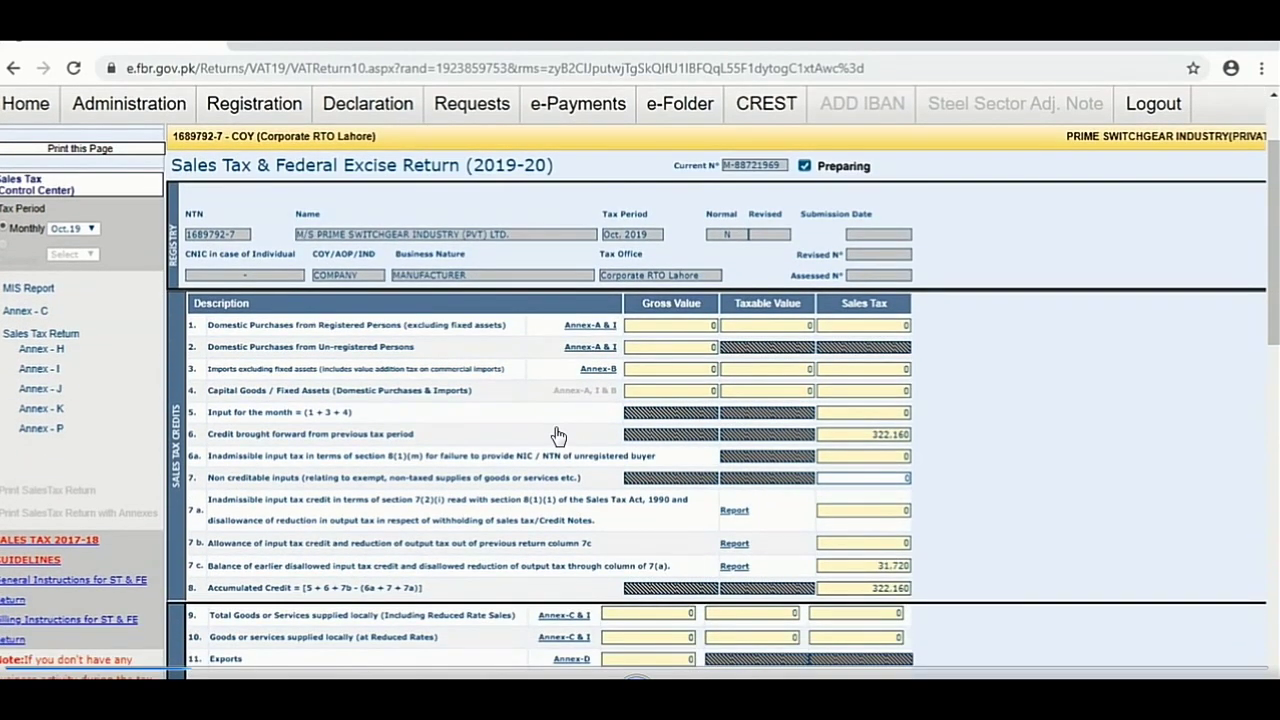
{"action": "scroll", "coordinate": [558, 436], "scroll_direction": "down", "scroll_amount": 1}
{"action": "scroll", "coordinate": [558, 436], "scroll_direction": "down", "scroll_amount": 1}
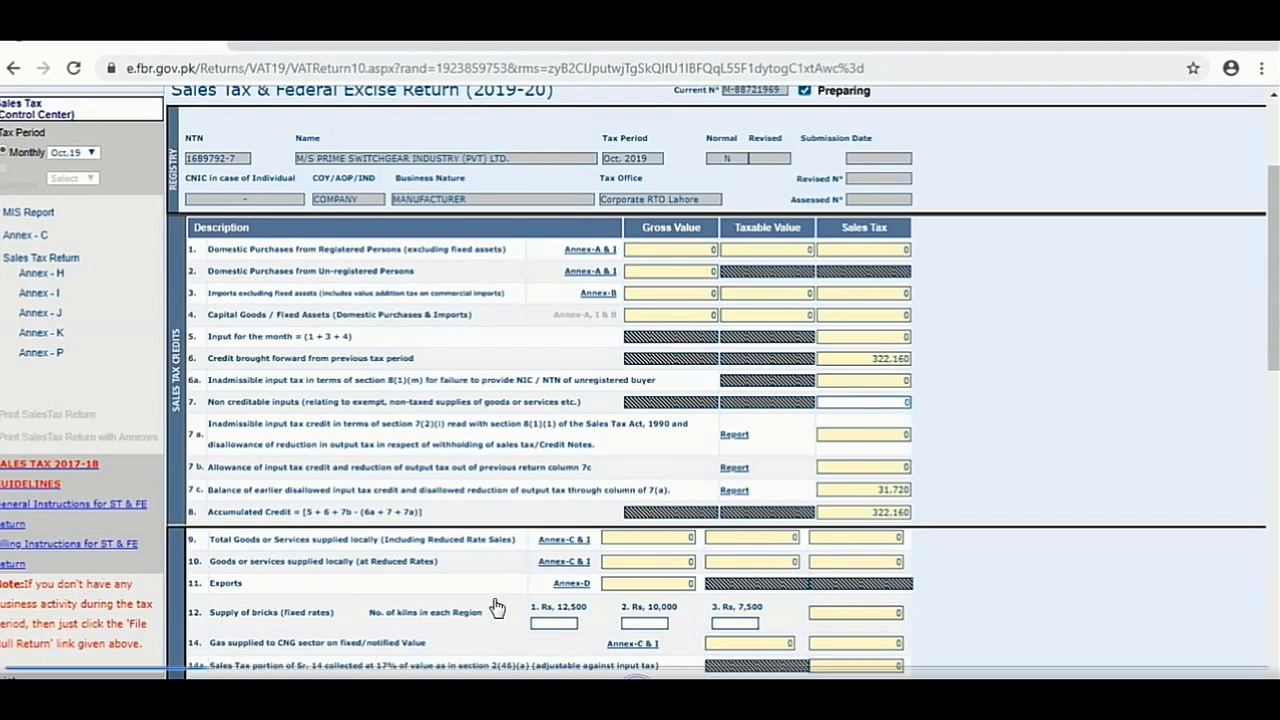
{"action": "scroll", "coordinate": [497, 607], "scroll_direction": "down", "scroll_amount": 6}
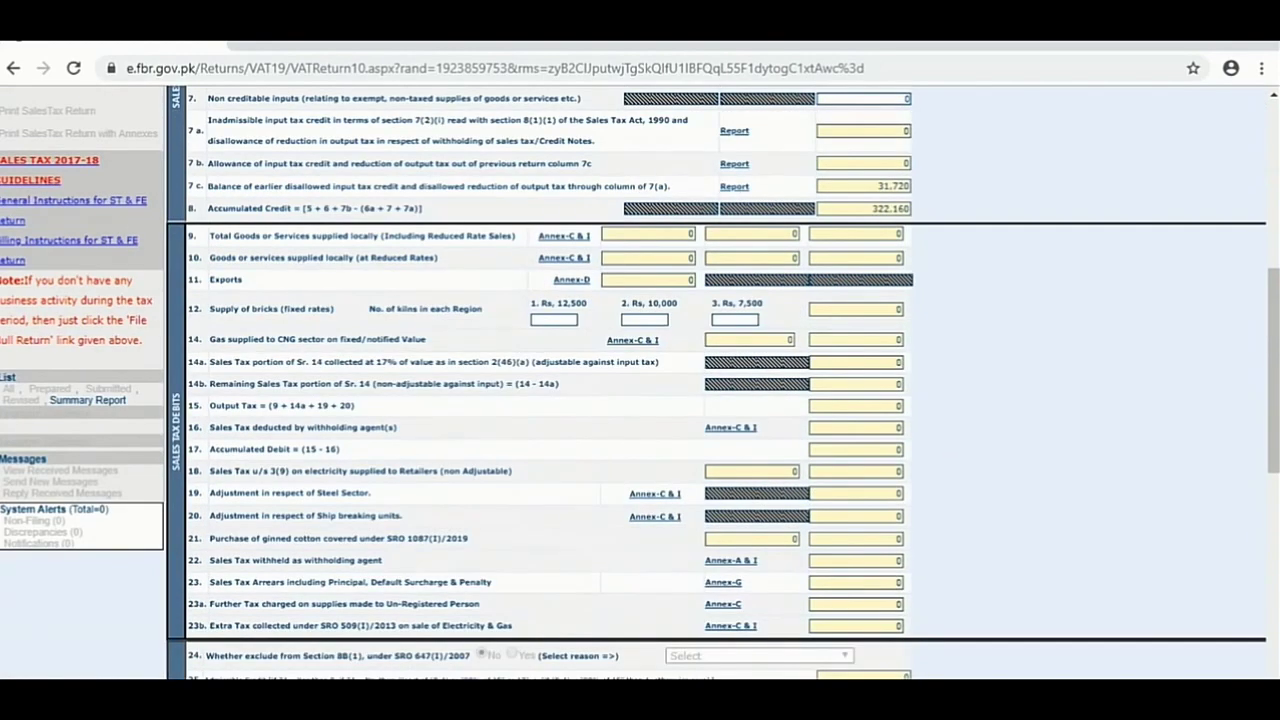
{"action": "scroll", "coordinate": [497, 548], "scroll_direction": "down", "scroll_amount": 3}
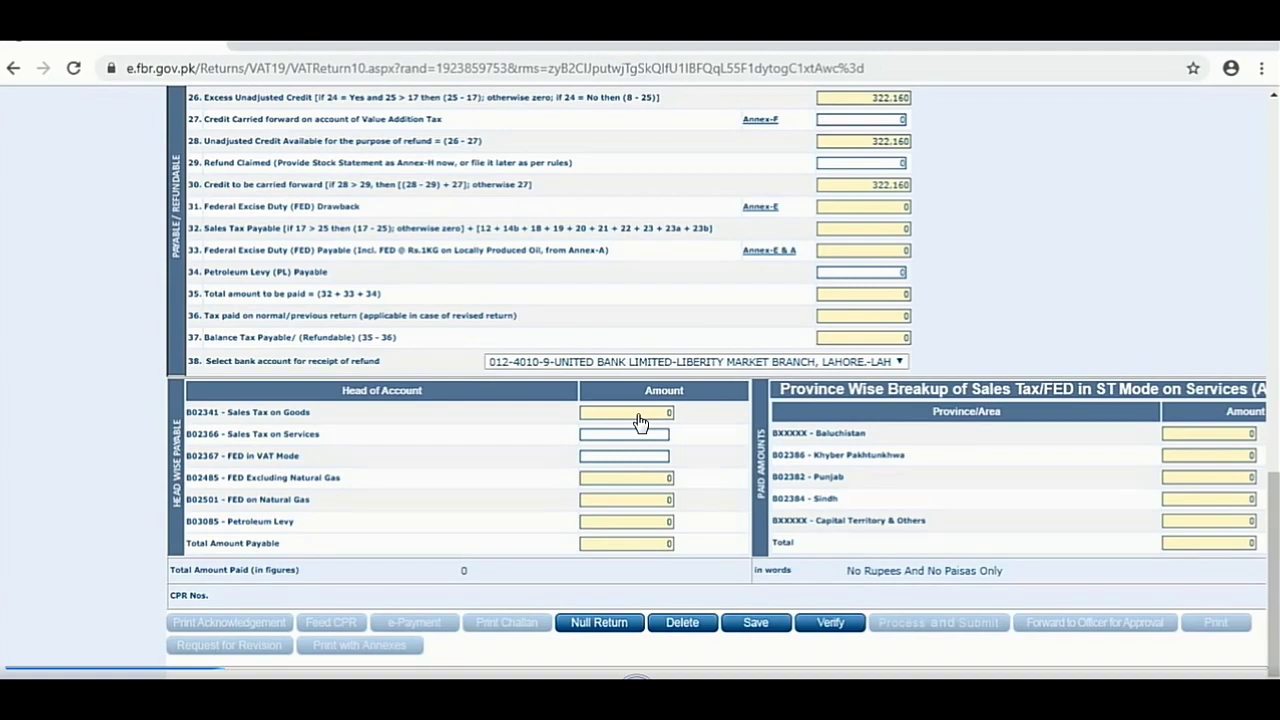
{"action": "scroll", "coordinate": [640, 423], "scroll_direction": "up", "scroll_amount": 10}
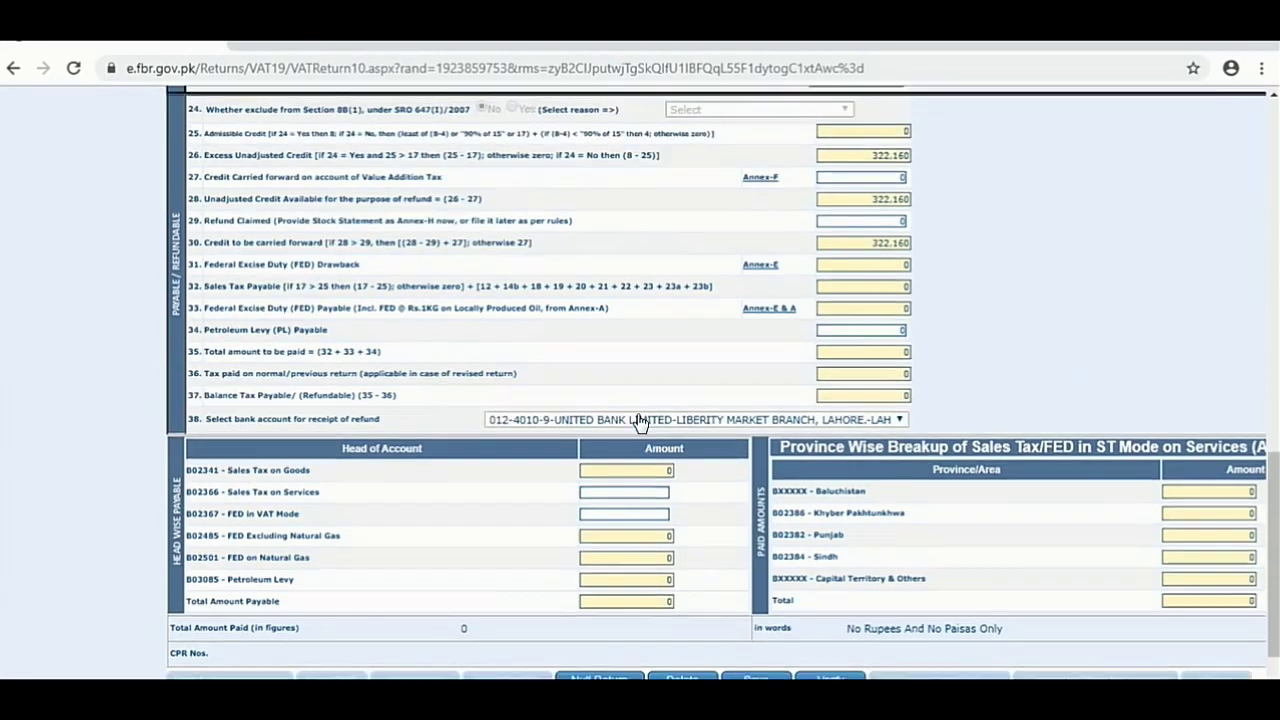
{"action": "scroll", "coordinate": [640, 423], "scroll_direction": "up", "scroll_amount": 1}
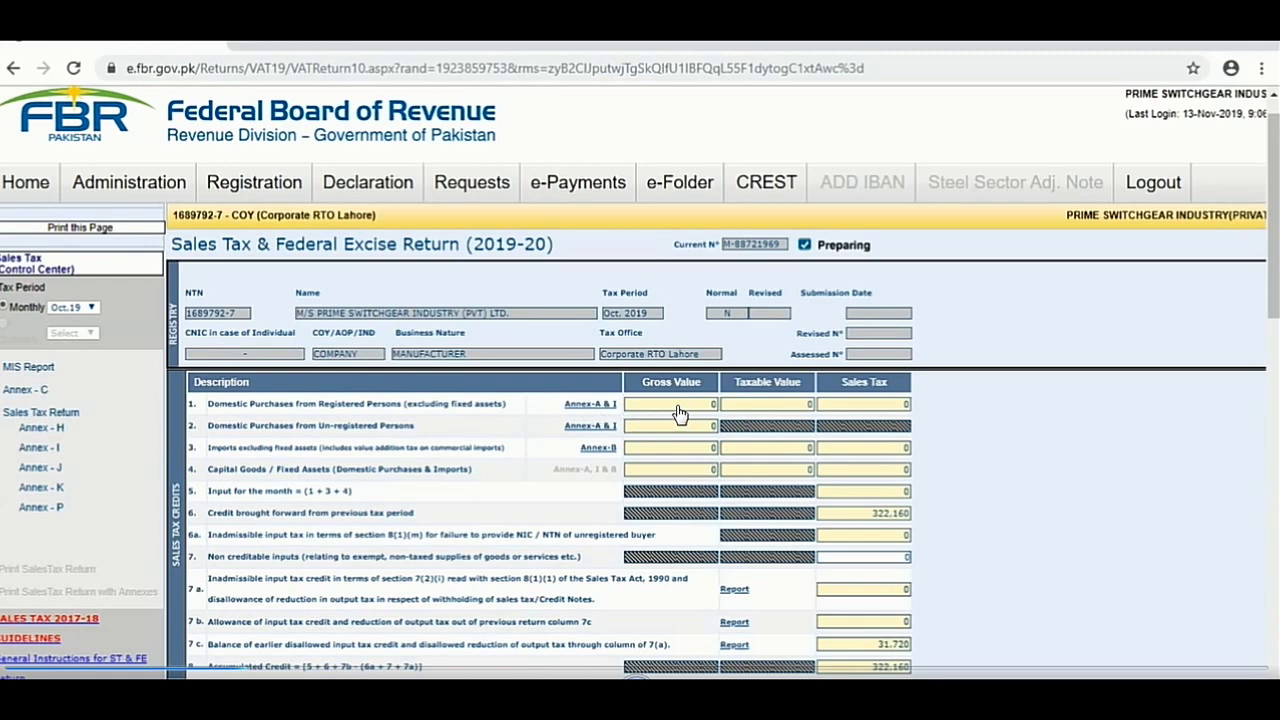
Open the row 1 Annex-A purchase schedule and bring up its Purchase Data search.
{"action": "left_click", "coordinate": [588, 412]}
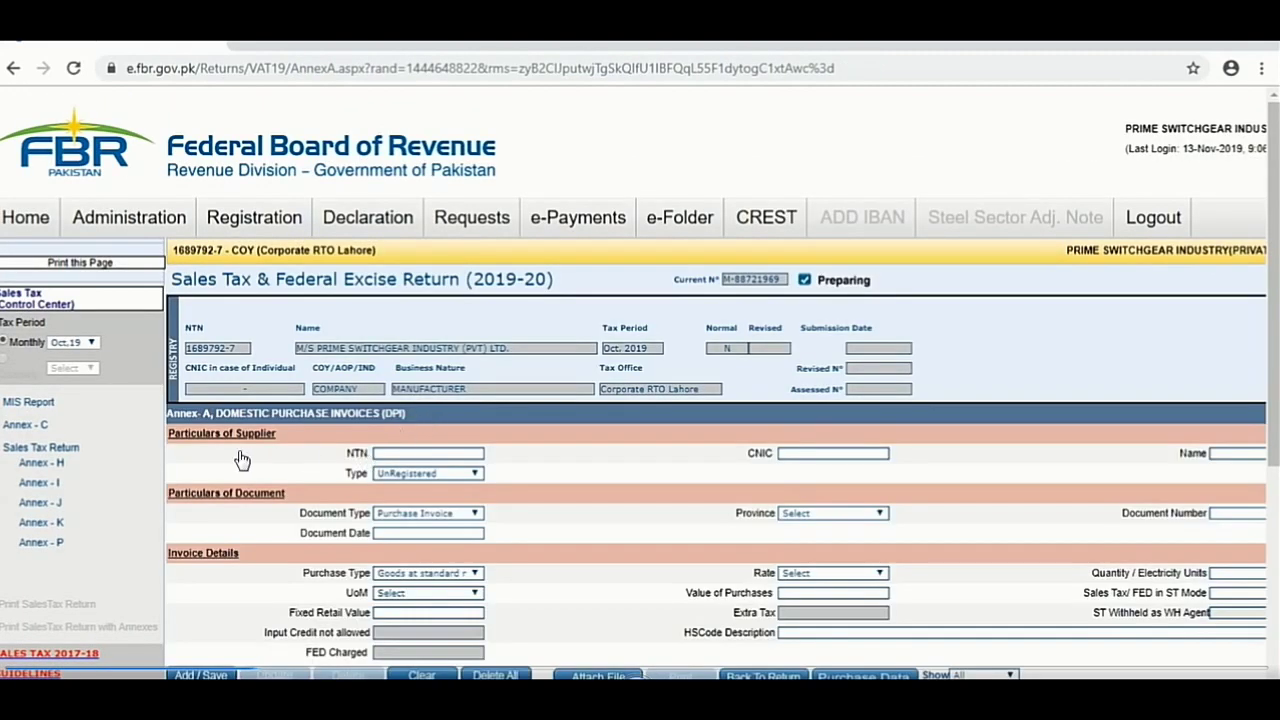
{"action": "scroll", "coordinate": [245, 460], "scroll_direction": "down", "scroll_amount": 4}
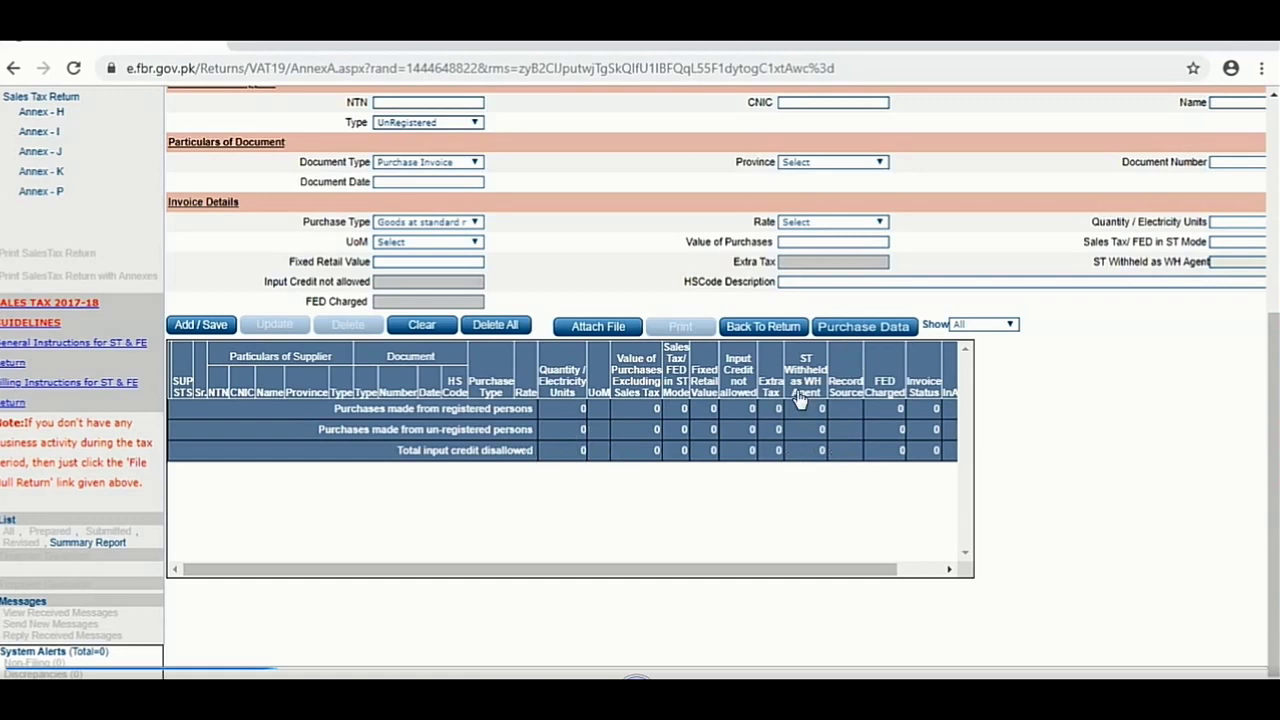
{"action": "left_click", "coordinate": [863, 328]}
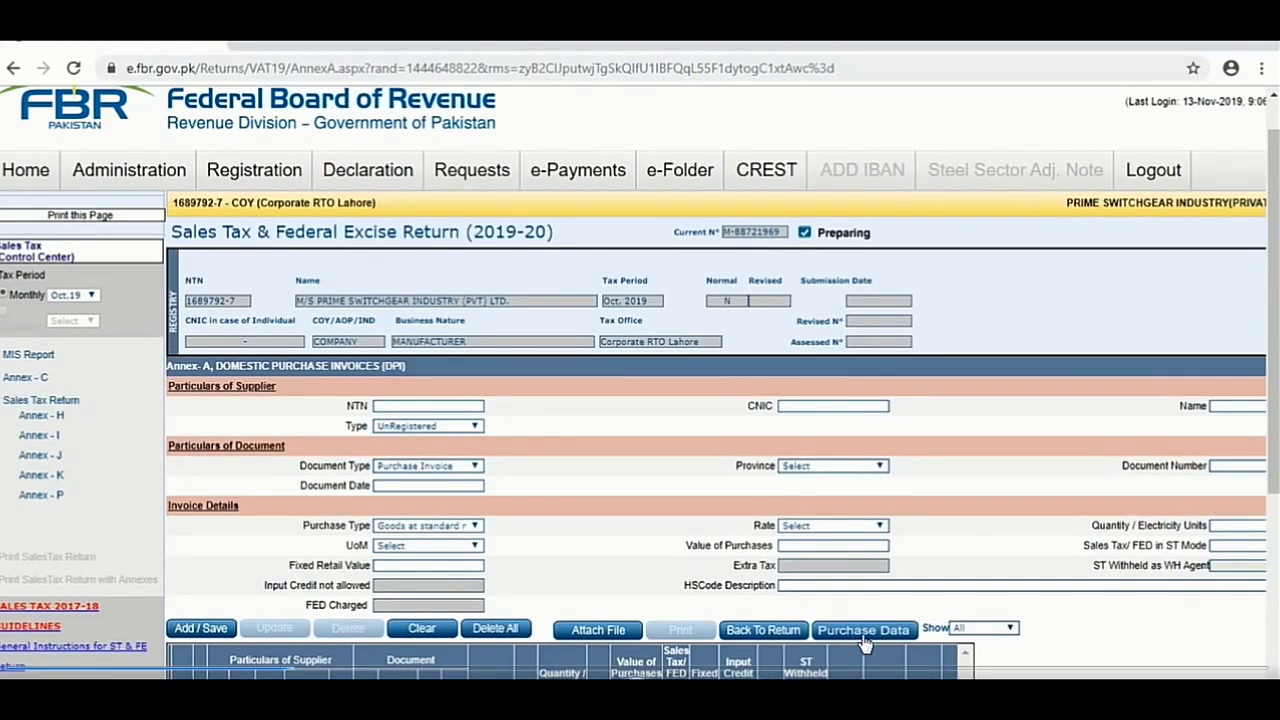
Search purchase invoices dated from 01/10/2019 to 31/10/2019.
{"action": "left_click", "coordinate": [863, 630]}
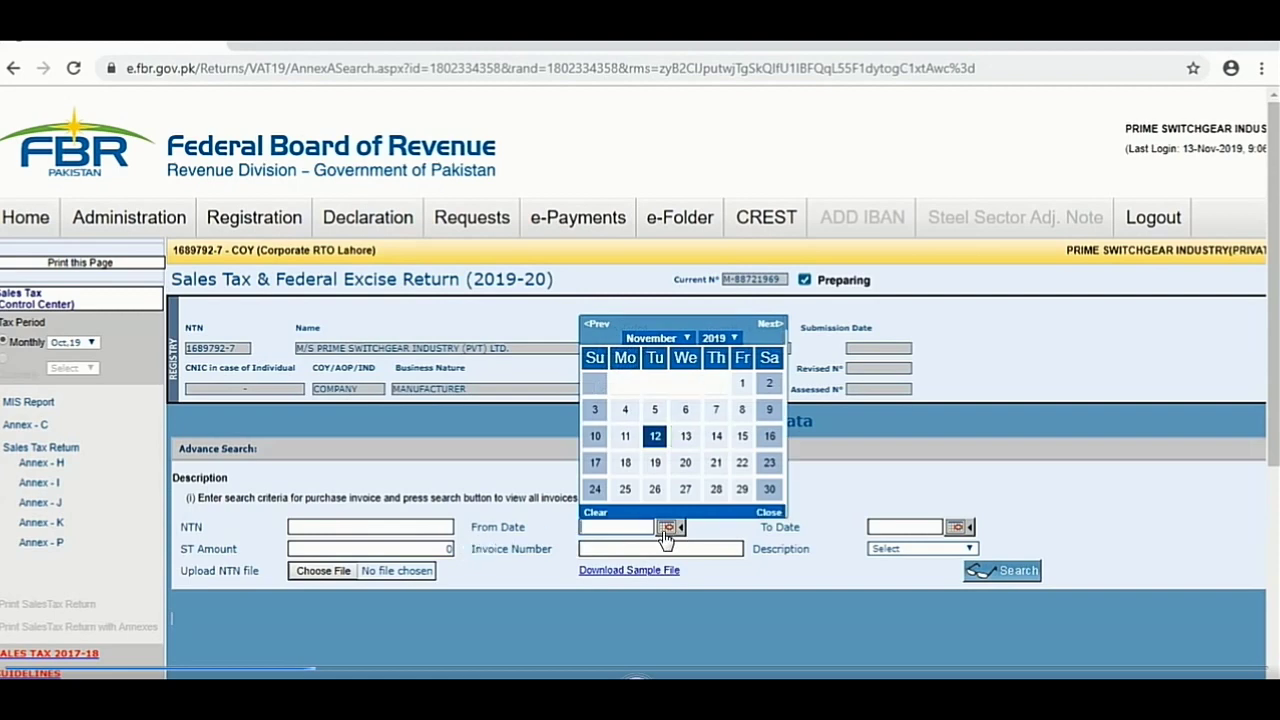
{"action": "left_click", "coordinate": [655, 338]}
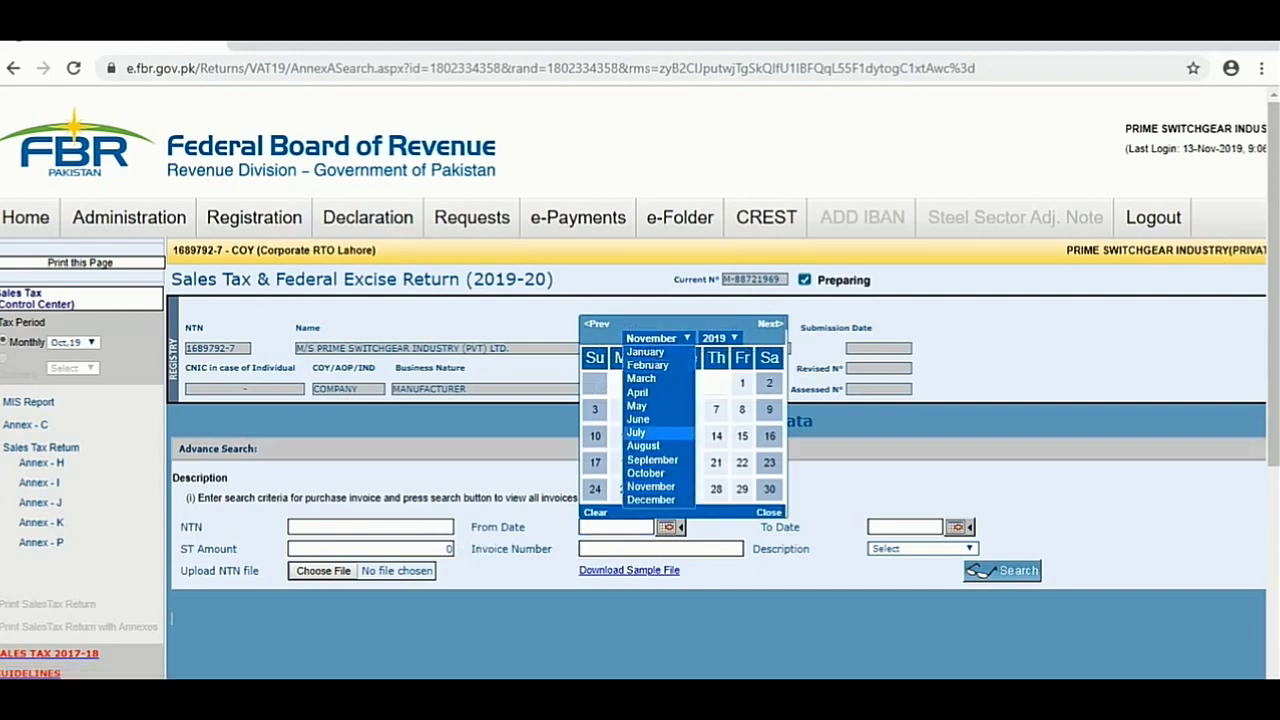
{"action": "left_click", "coordinate": [645, 472]}
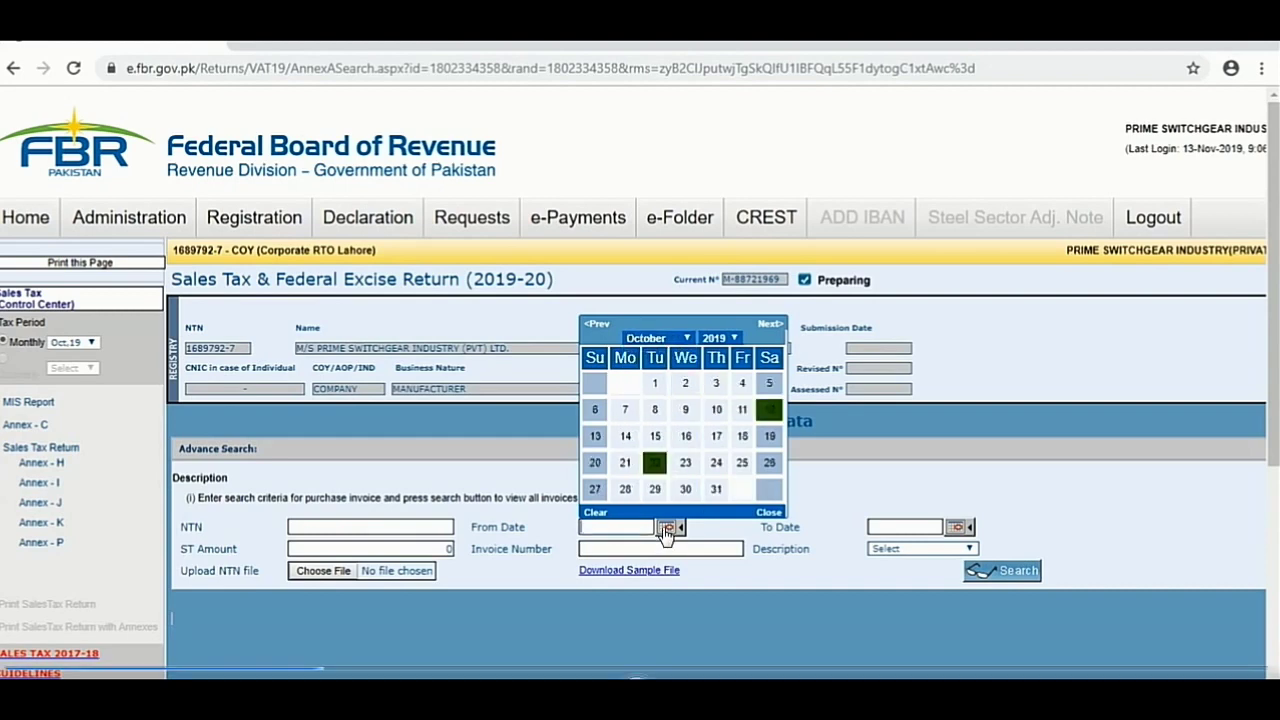
{"action": "left_click", "coordinate": [666, 528]}
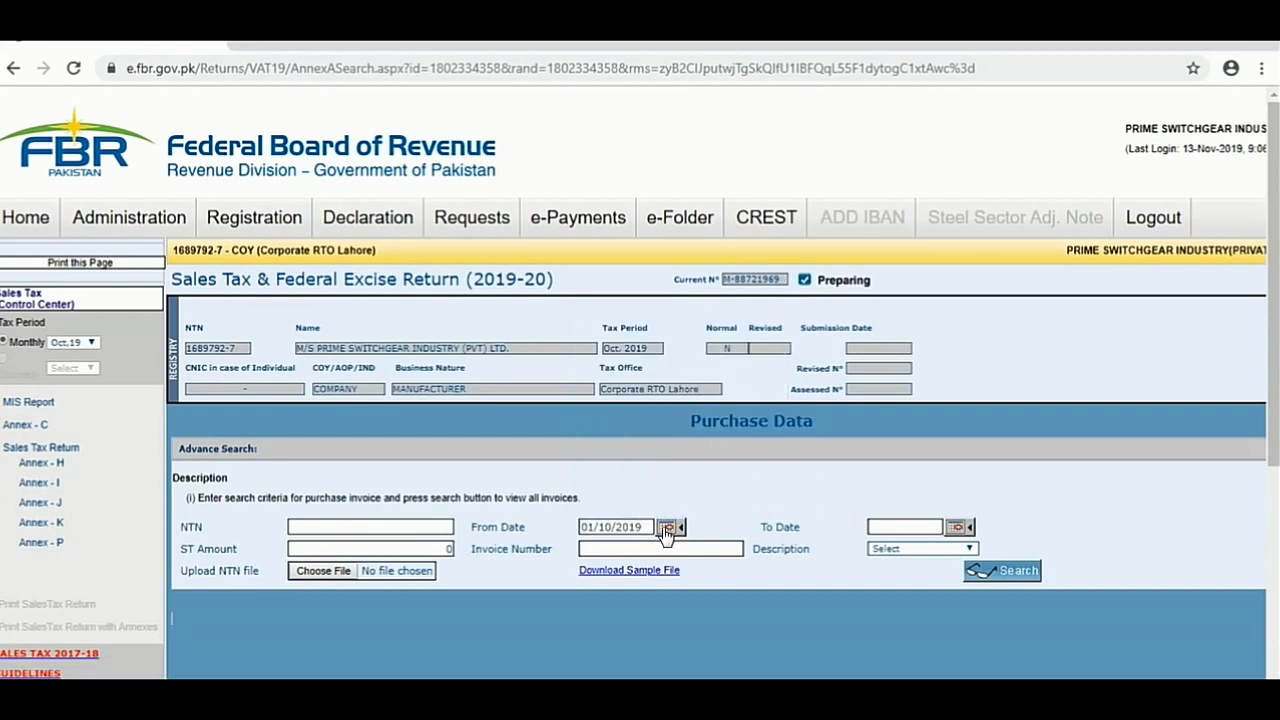
{"action": "left_click", "coordinate": [957, 527]}
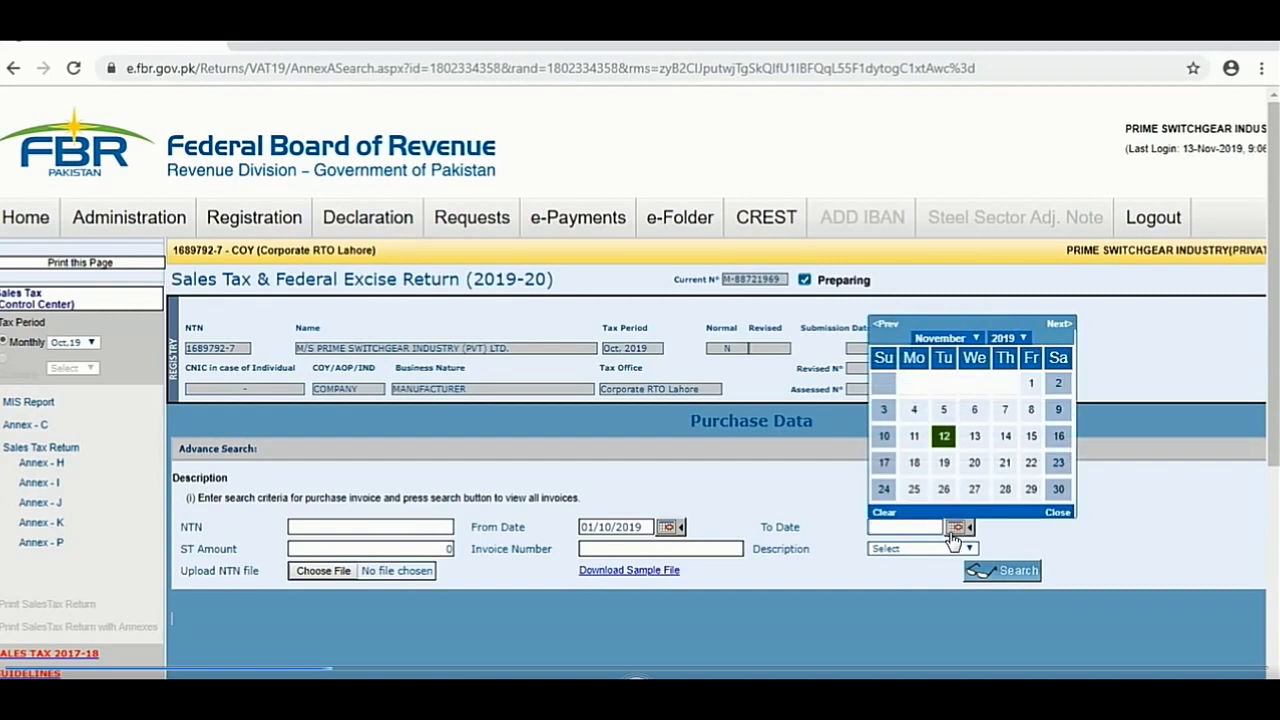
{"action": "left_click", "coordinate": [946, 338]}
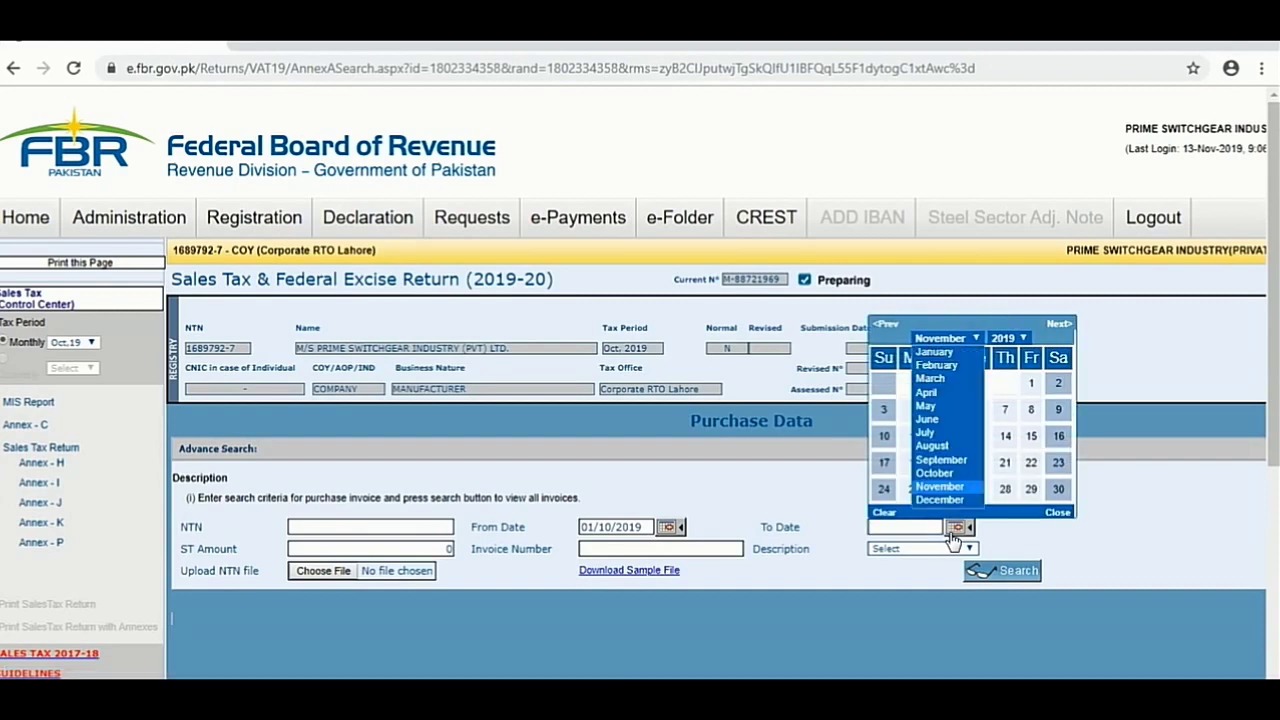
{"action": "left_click", "coordinate": [934, 473]}
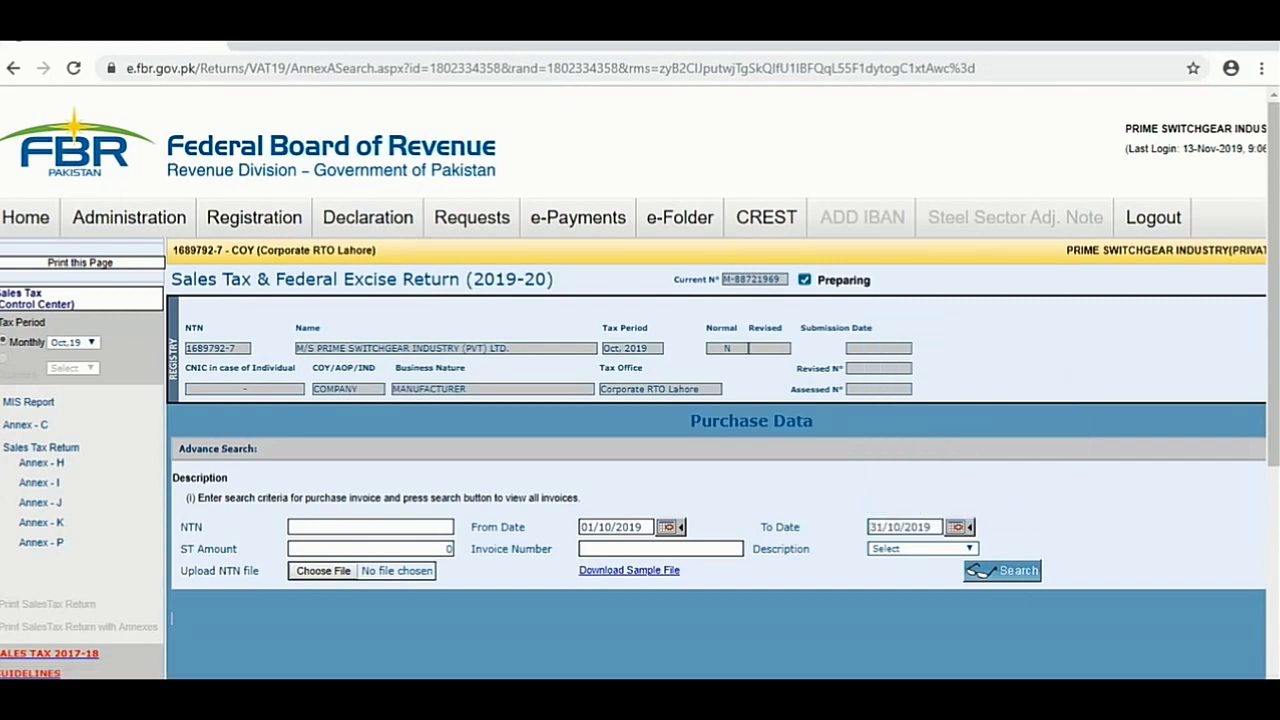
{"action": "left_click", "coordinate": [1010, 572]}
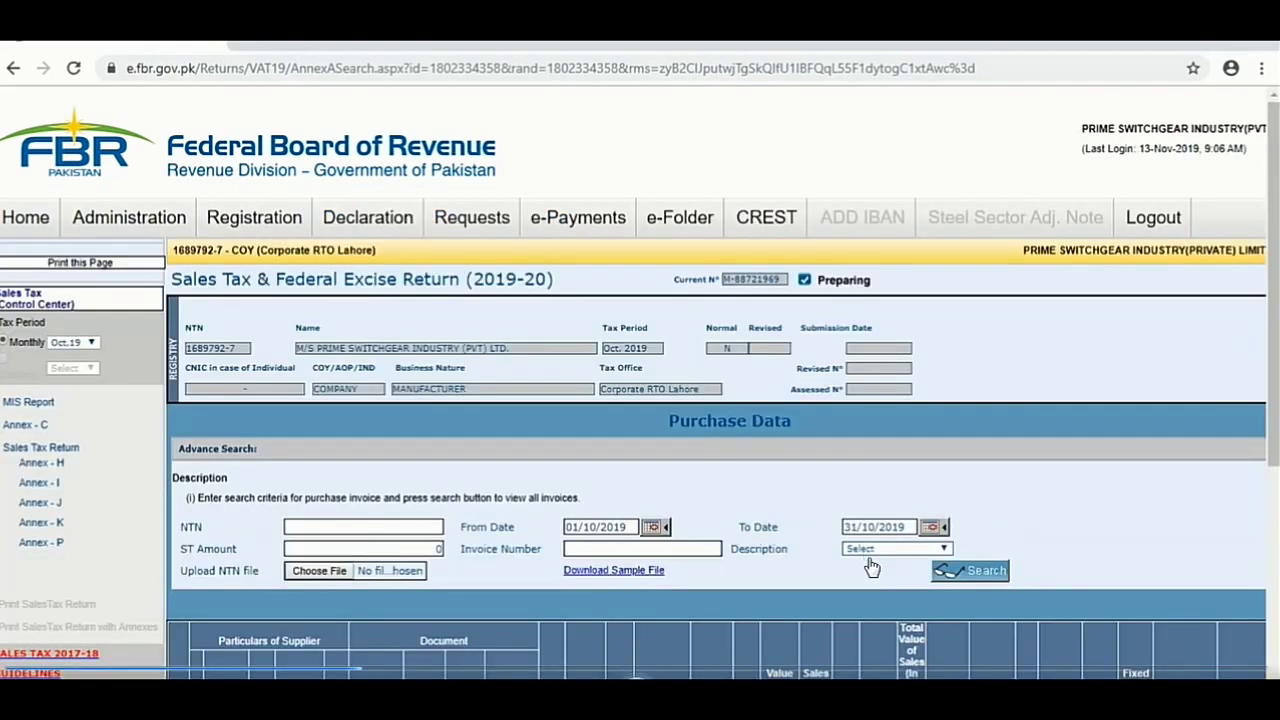
Tick both October purchase invoices, 44258 and 82513, for loading.
{"action": "scroll", "coordinate": [866, 562], "scroll_direction": "down", "scroll_amount": 4}
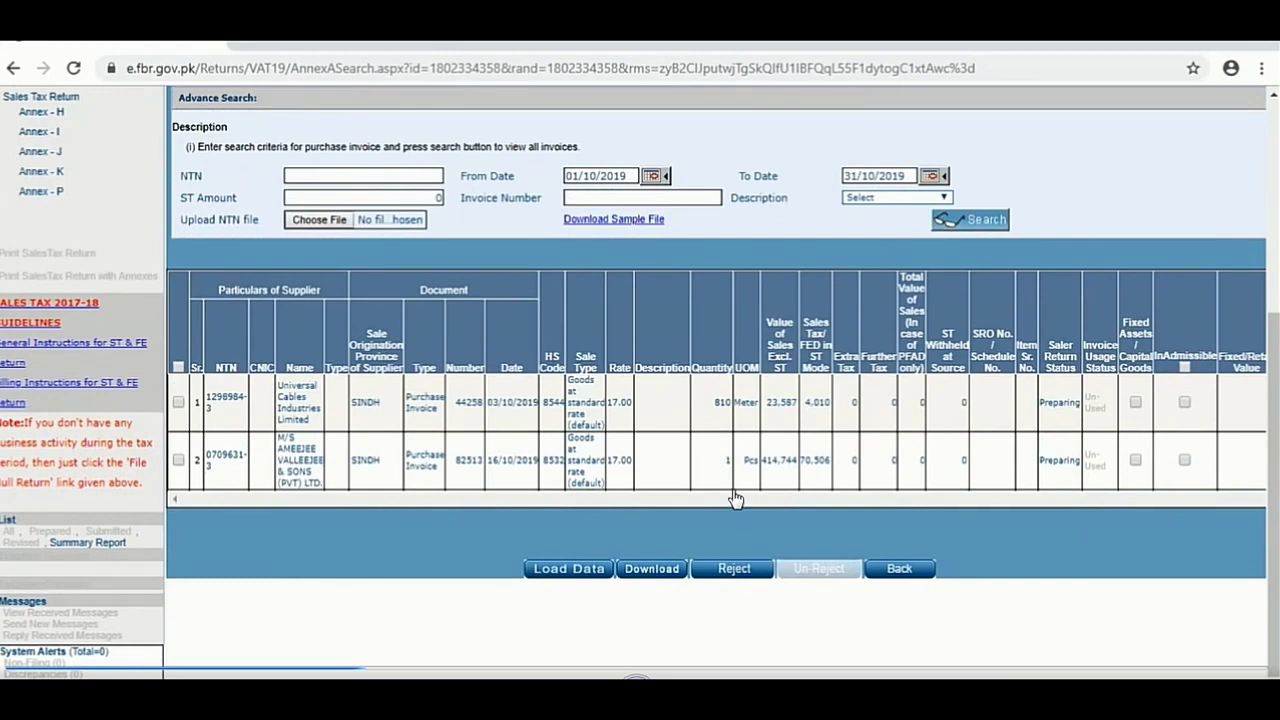
{"action": "left_click", "coordinate": [178, 403]}
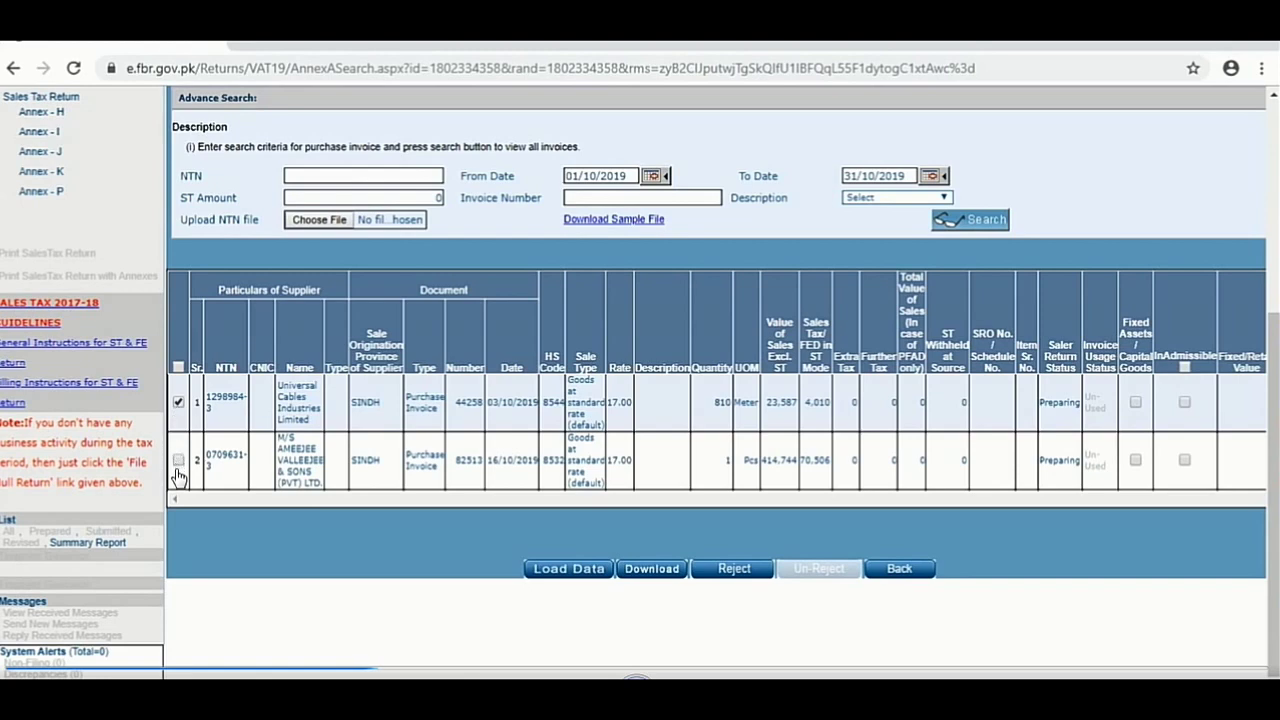
{"action": "left_click", "coordinate": [178, 461]}
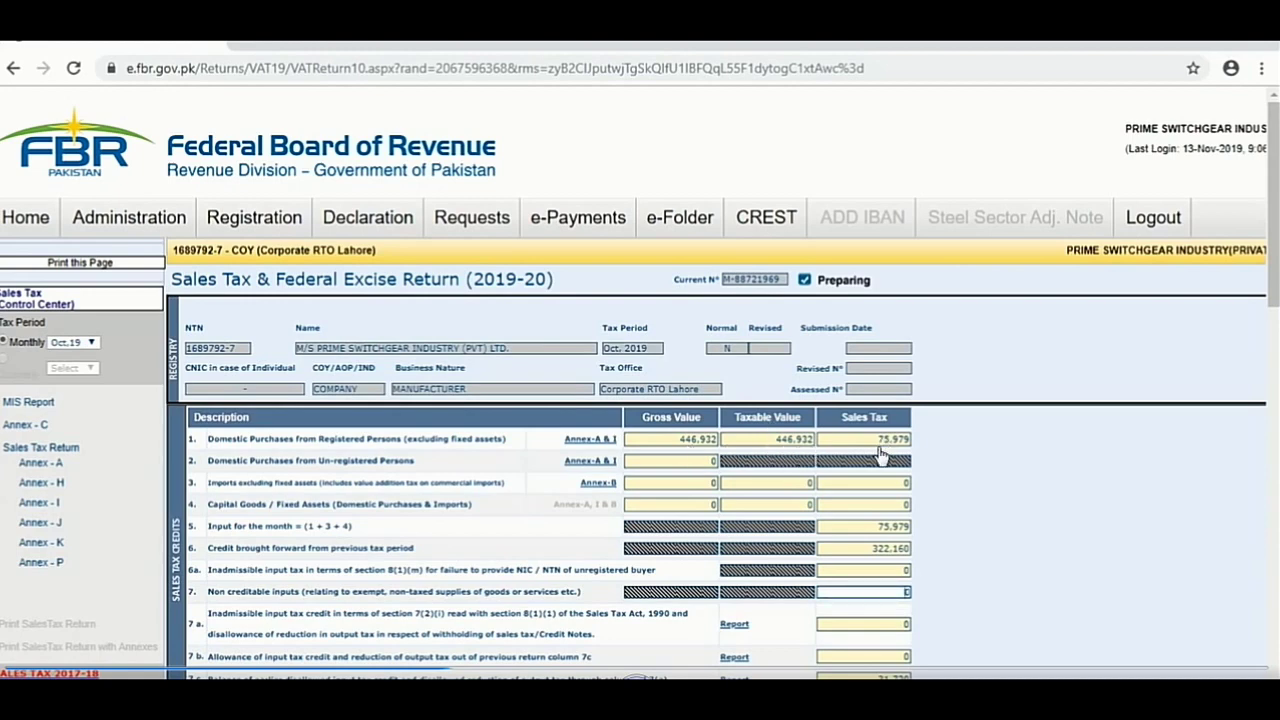
Scroll down the return form to reach the Annex-C link on row 9.
{"action": "scroll", "coordinate": [880, 455], "scroll_direction": "down", "scroll_amount": 4}
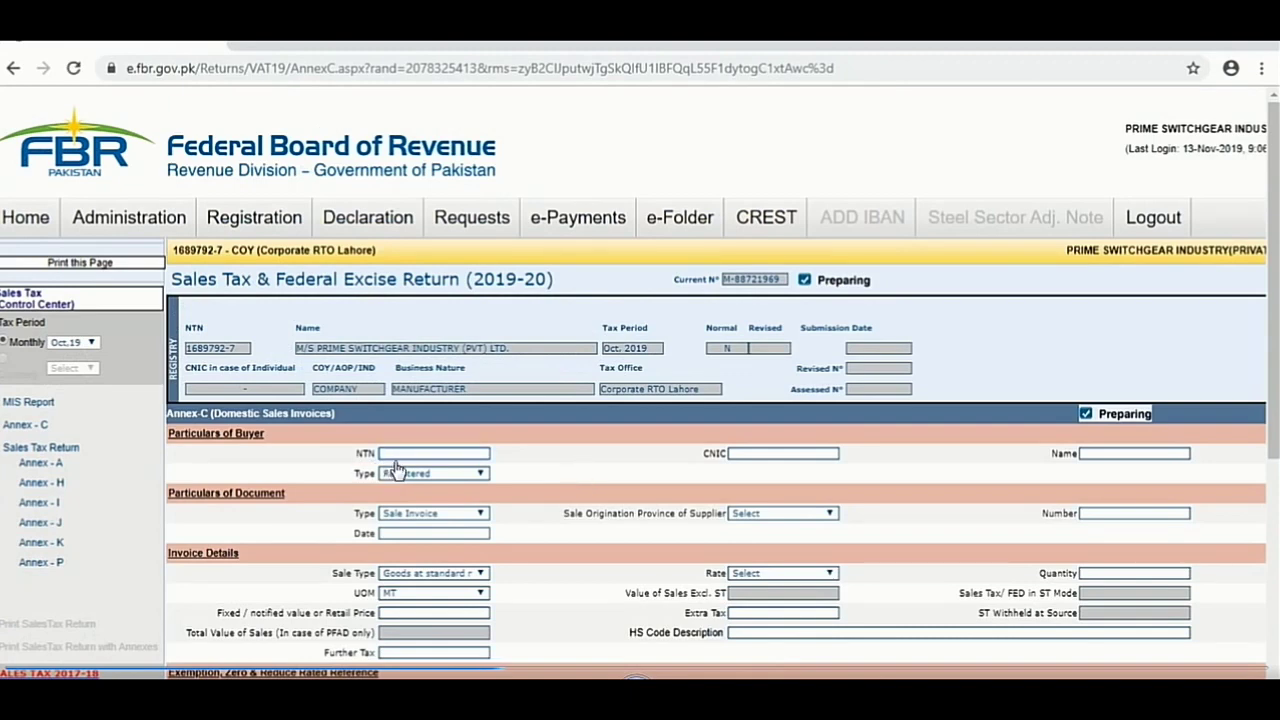
Enter the buyer's NTN so the buyer's name is fetched.
{"action": "type", "text": "1"}
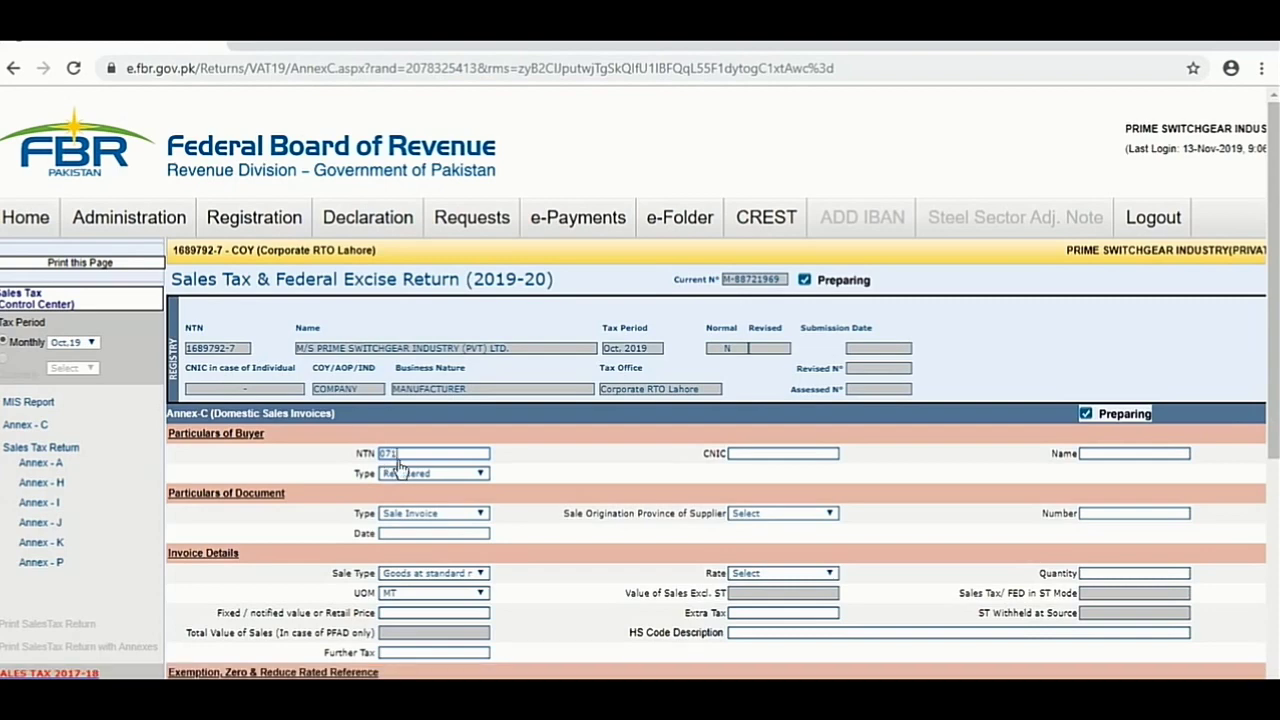
{"action": "type", "text": "2901-7"}
{"action": "key", "text": "Tab"}
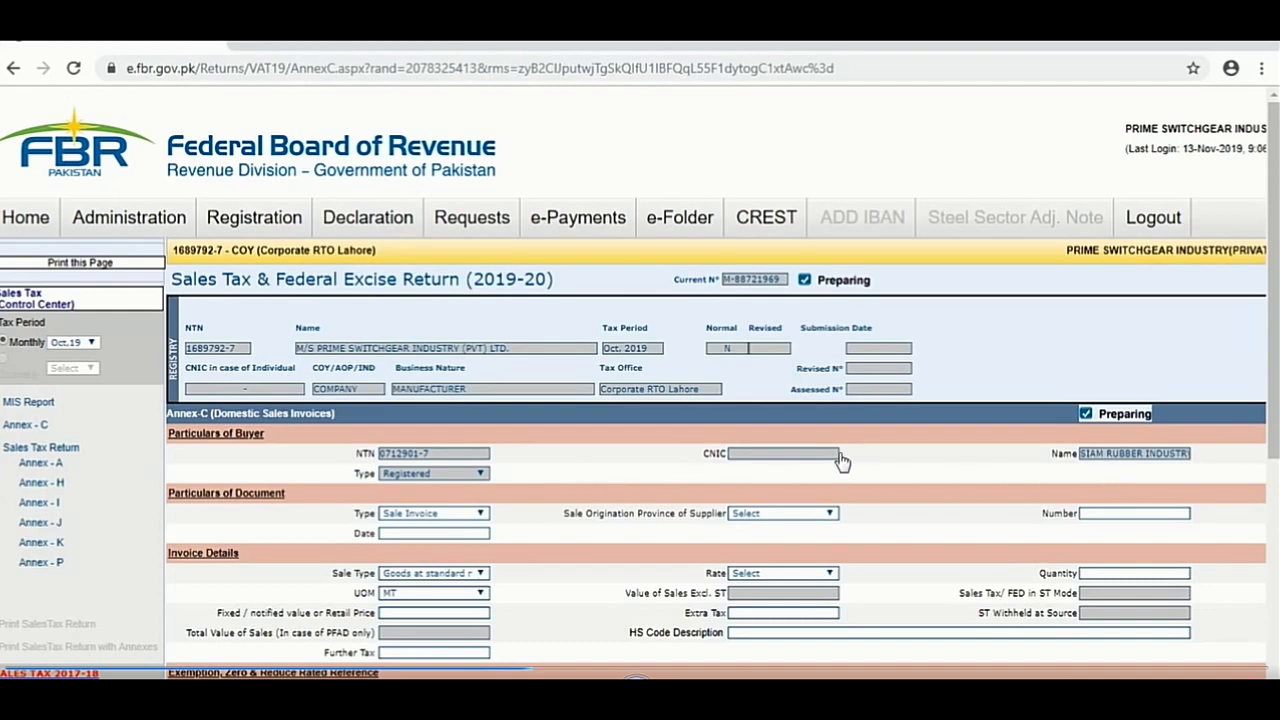
Keep Sale Invoice as the type with no province, and enter invoice 1191 dated 19/10/2019.
{"action": "left_click", "coordinate": [400, 512]}
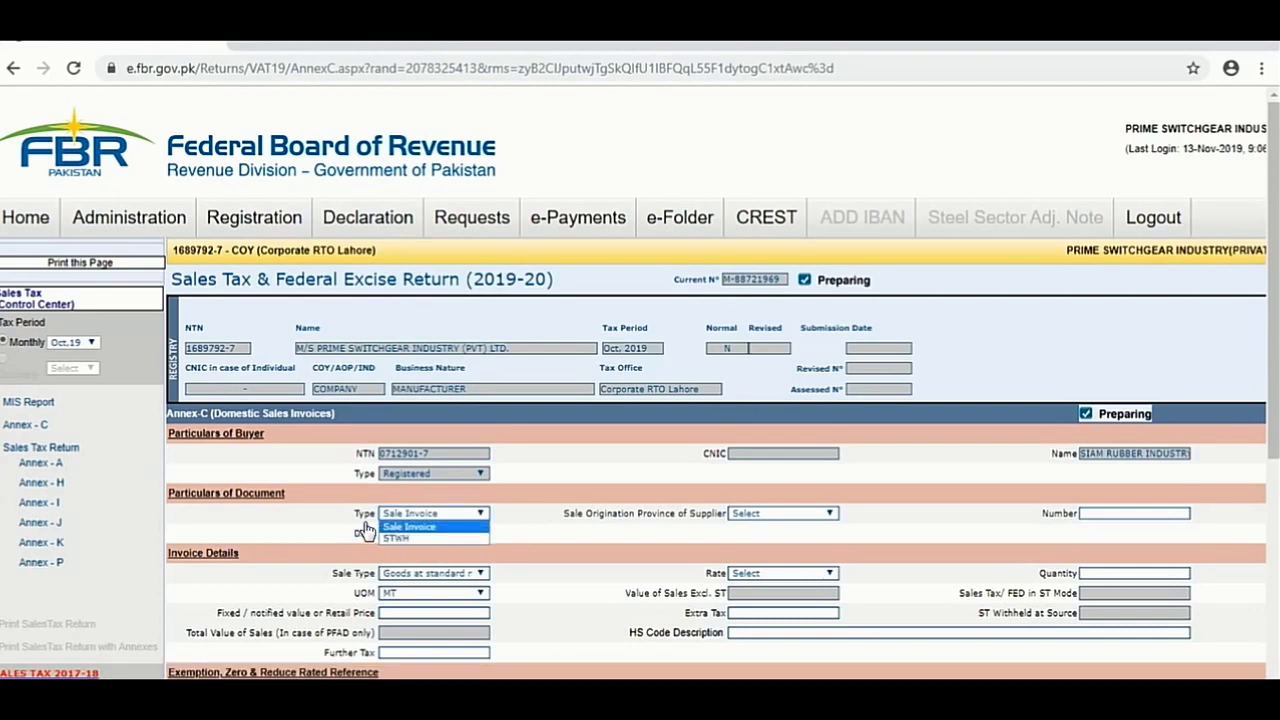
{"action": "left_click", "coordinate": [405, 533]}
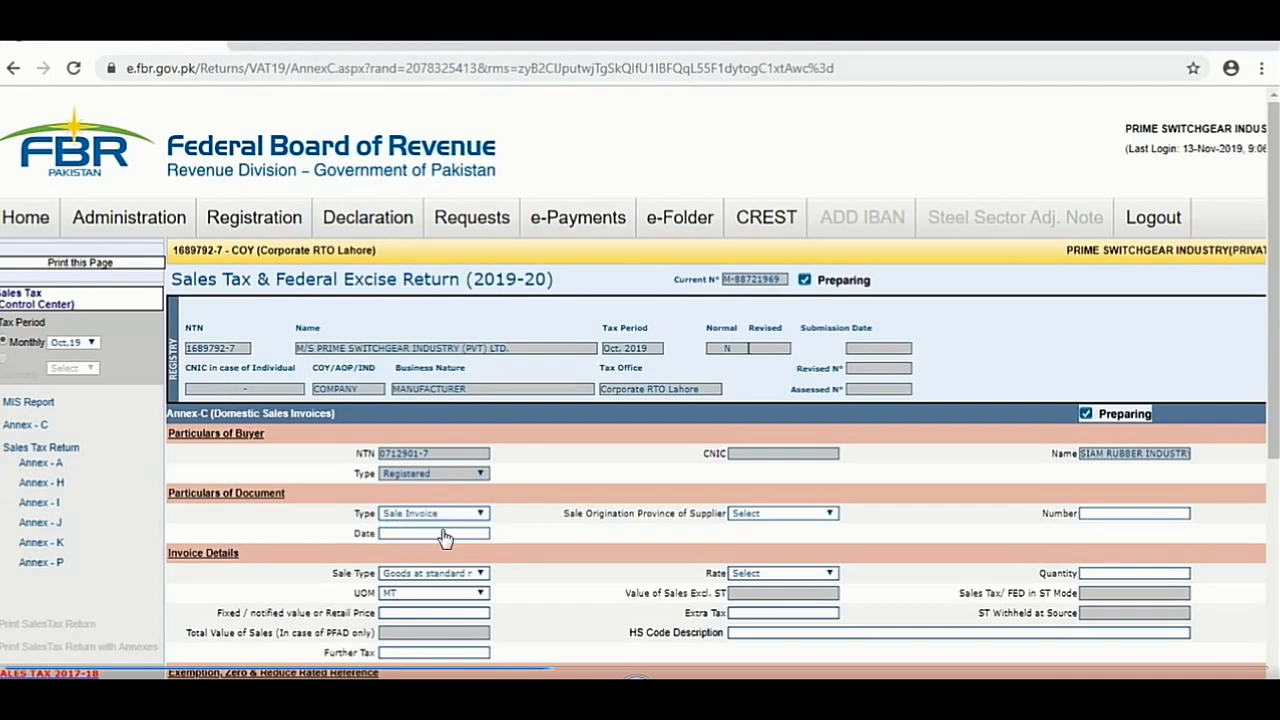
{"action": "left_click", "coordinate": [787, 518]}
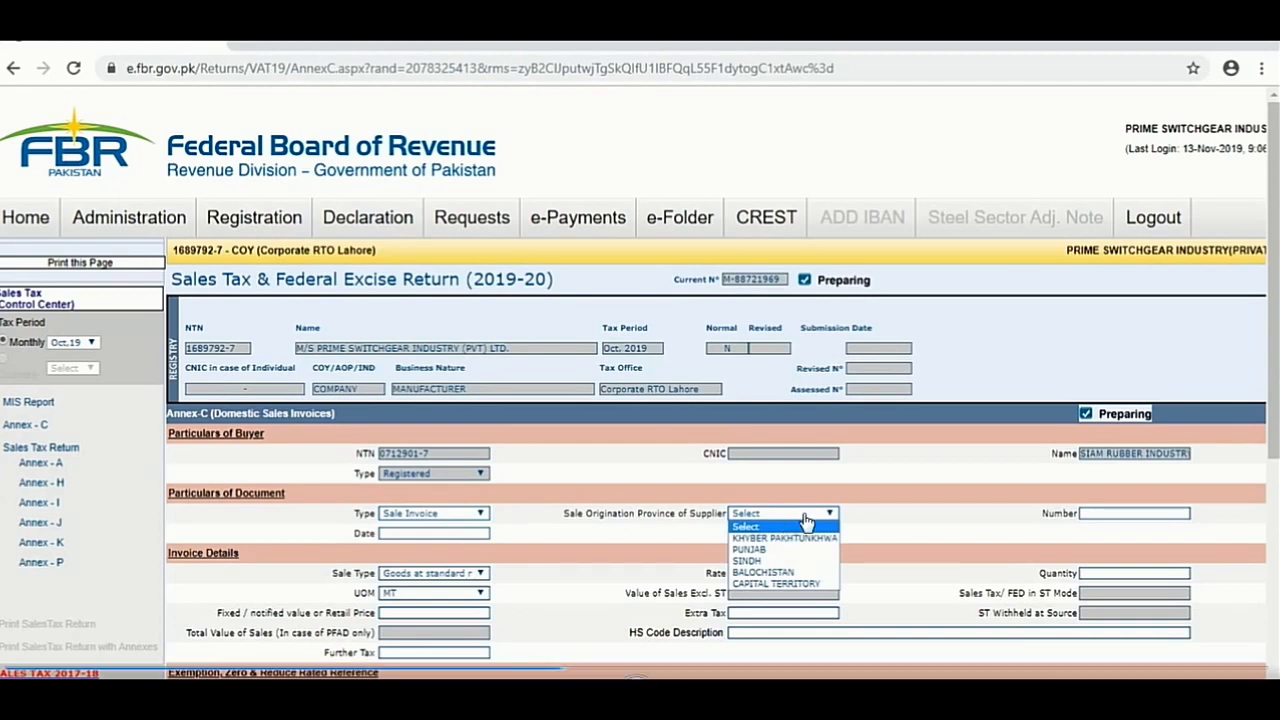
{"action": "left_click", "coordinate": [905, 526]}
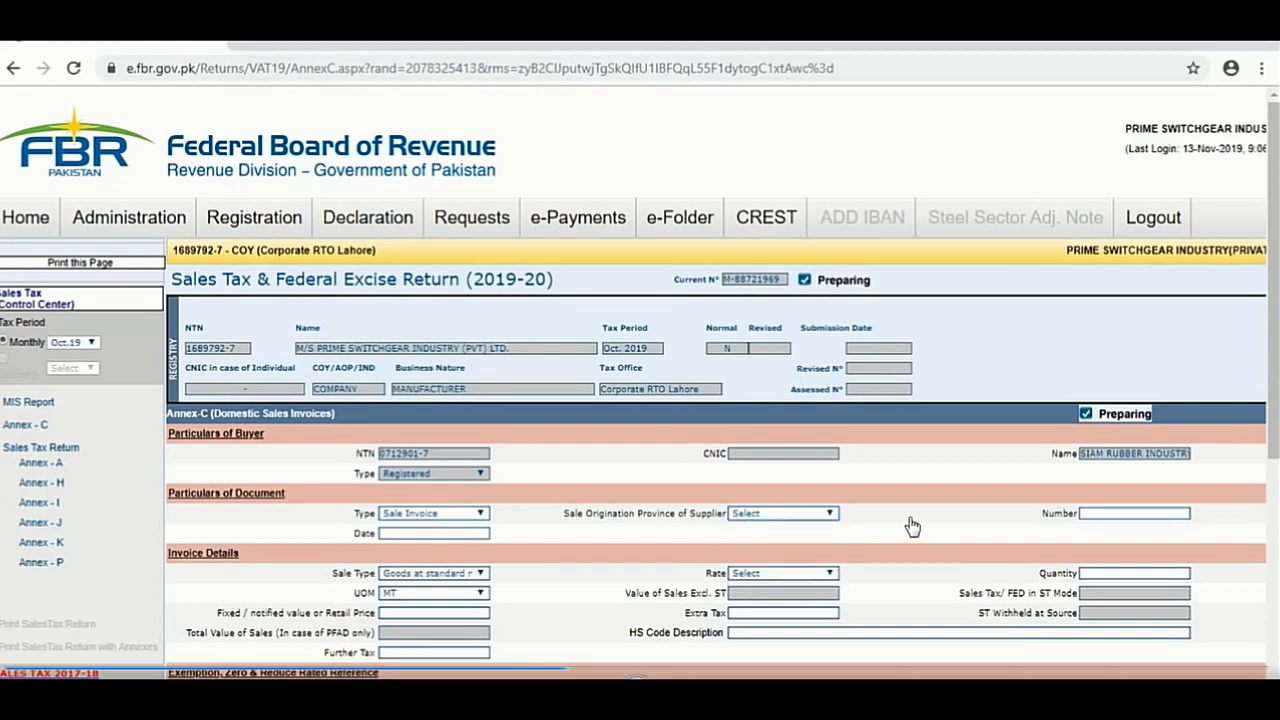
{"action": "left_click", "coordinate": [1095, 518]}
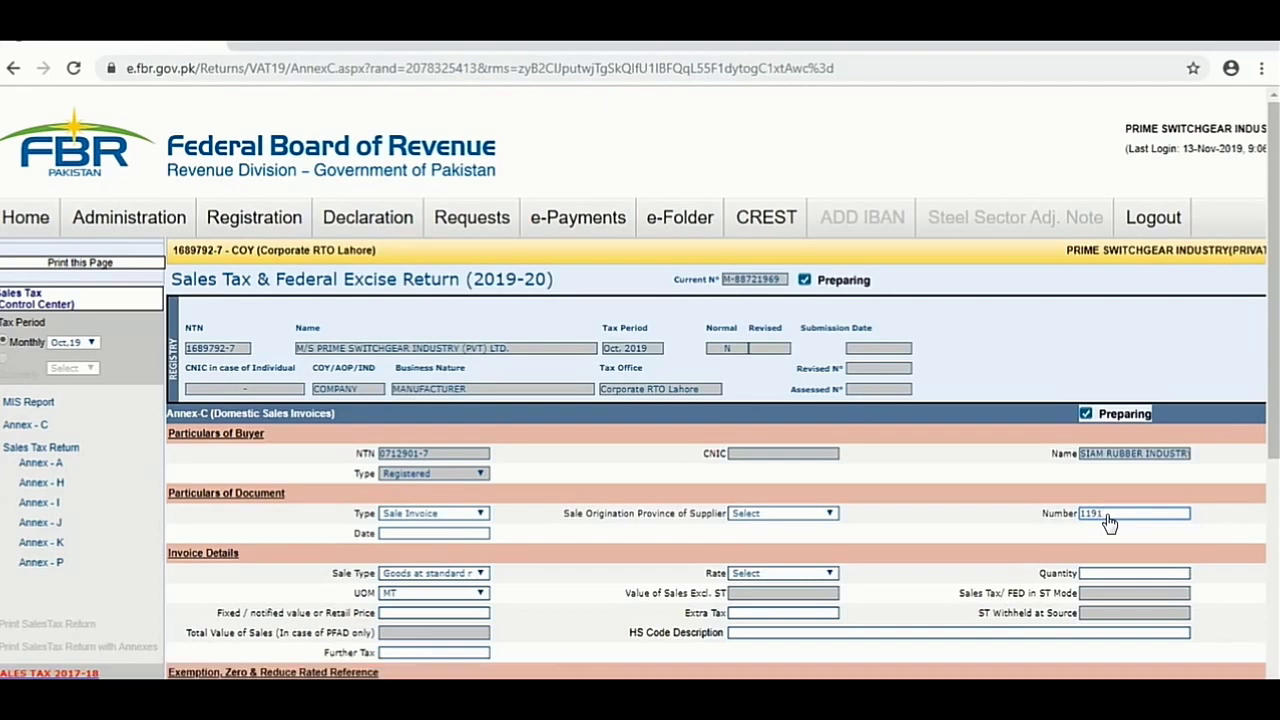
{"action": "left_click", "coordinate": [409, 540]}
{"action": "type", "text": "19/10/20"}
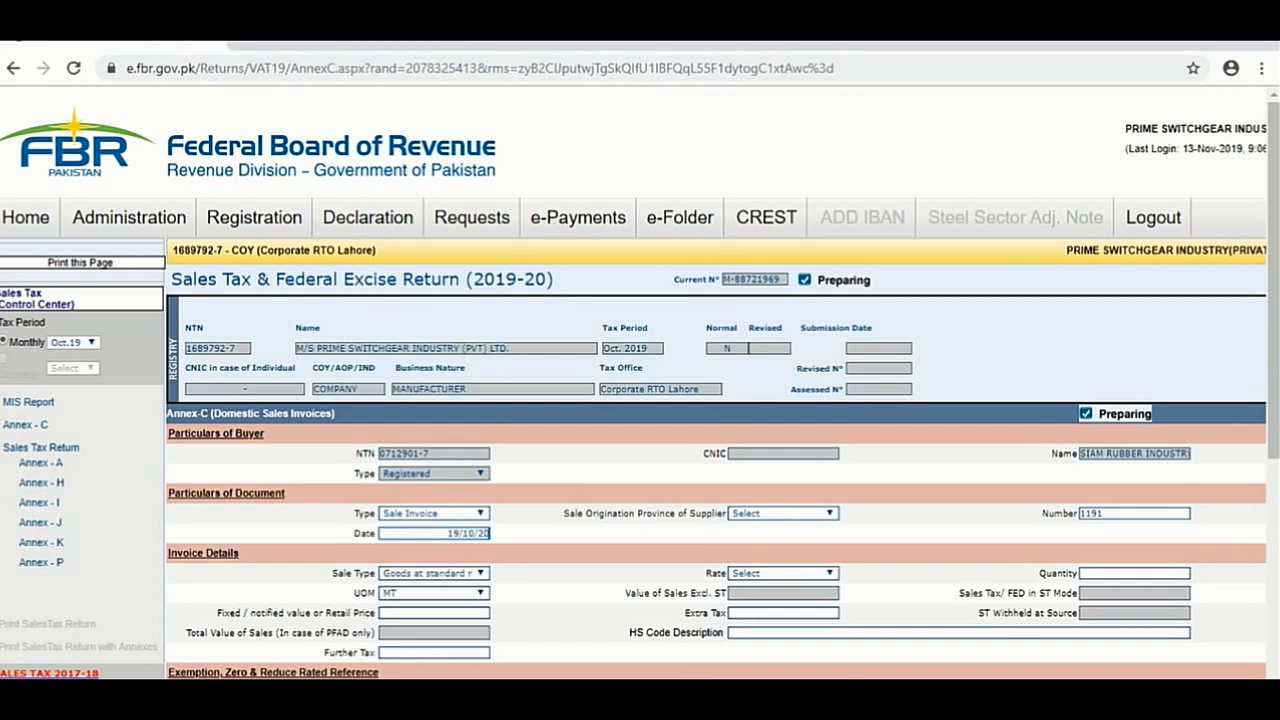
{"action": "type", "text": "19"}
Keep goods at standard rate, choose the 17% rate and Numbers, pieces, units as UOM.
{"action": "scroll", "coordinate": [352, 476], "scroll_direction": "down", "scroll_amount": 1}
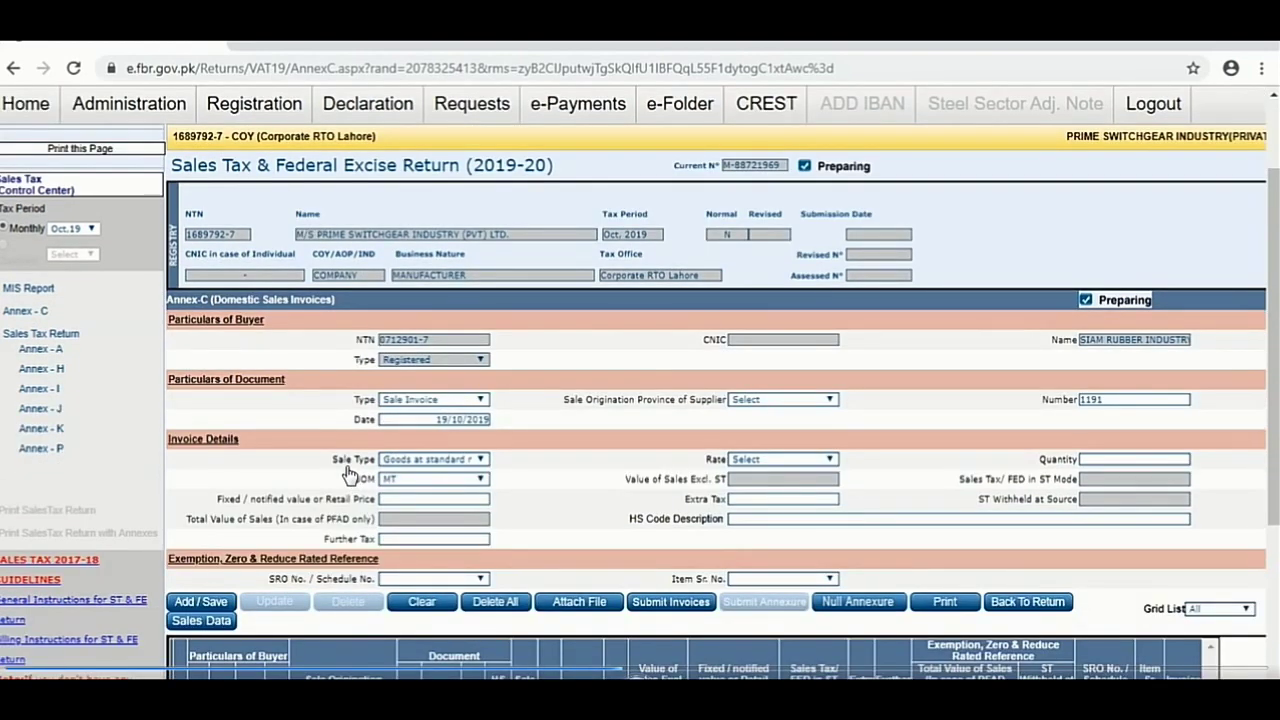
{"action": "left_click", "coordinate": [425, 463]}
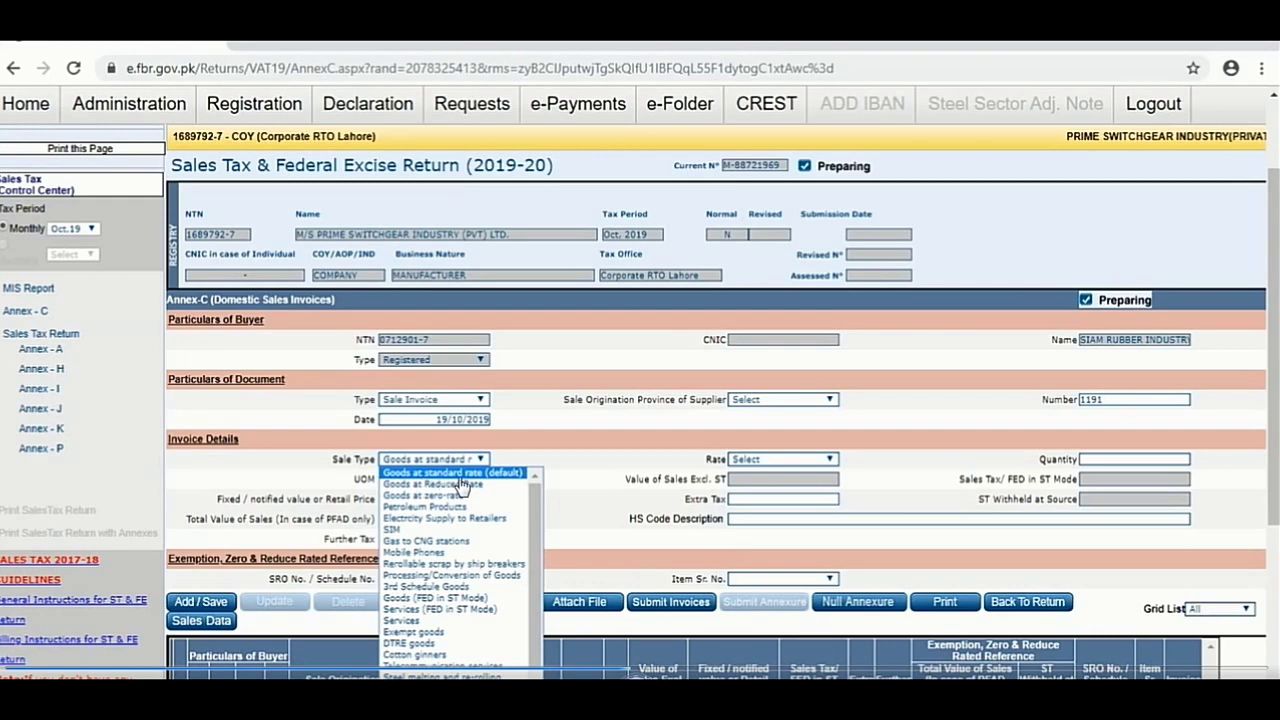
{"action": "left_click", "coordinate": [457, 476]}
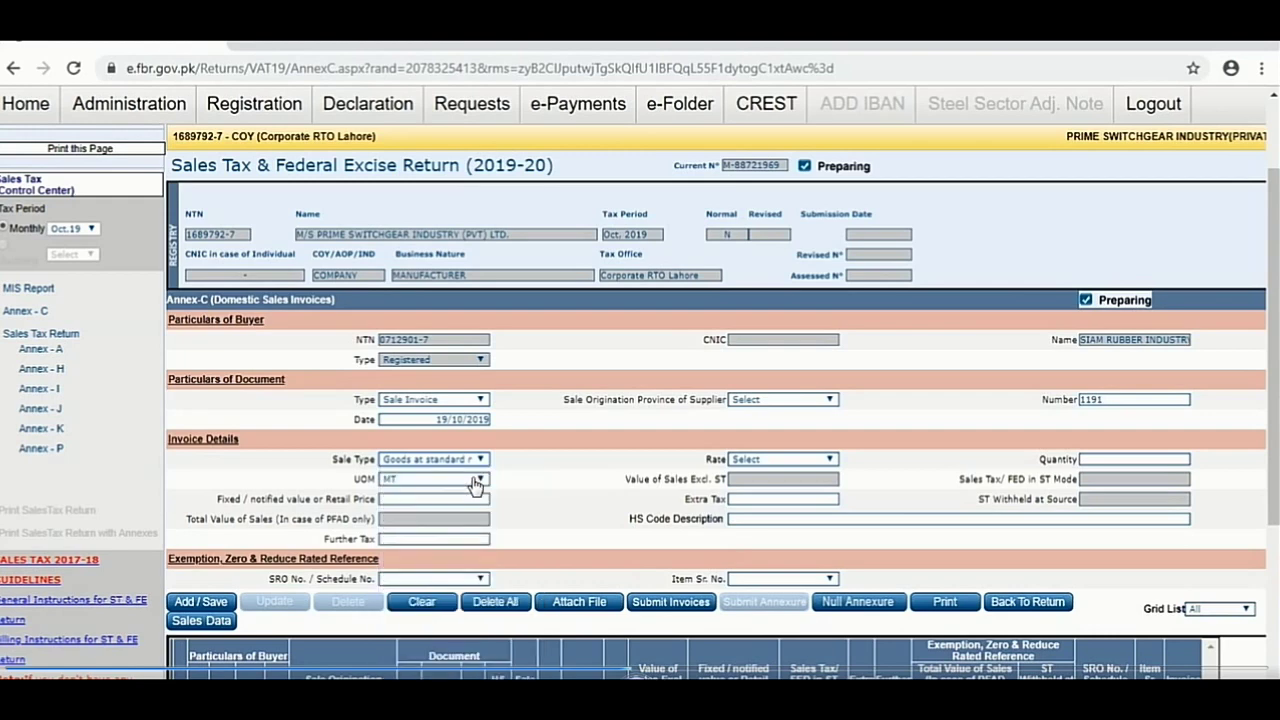
{"action": "left_click", "coordinate": [748, 460]}
{"action": "key", "text": "Return"}
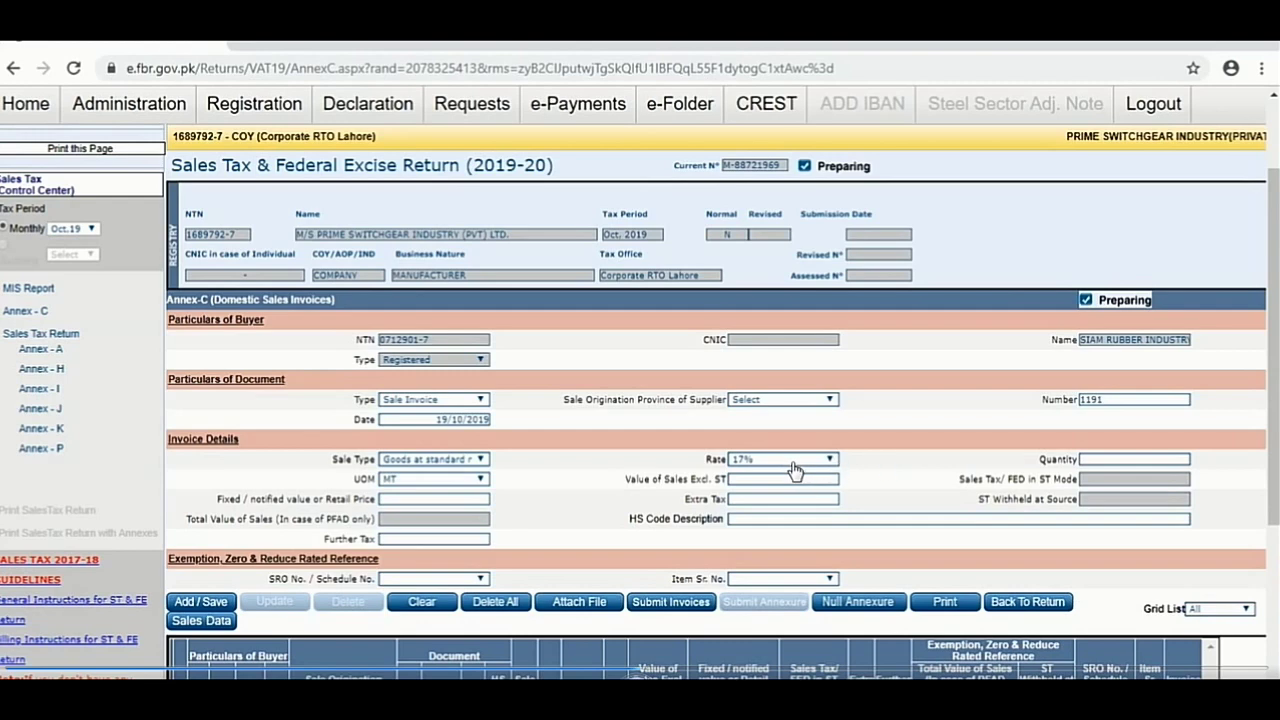
{"action": "left_click", "coordinate": [400, 484]}
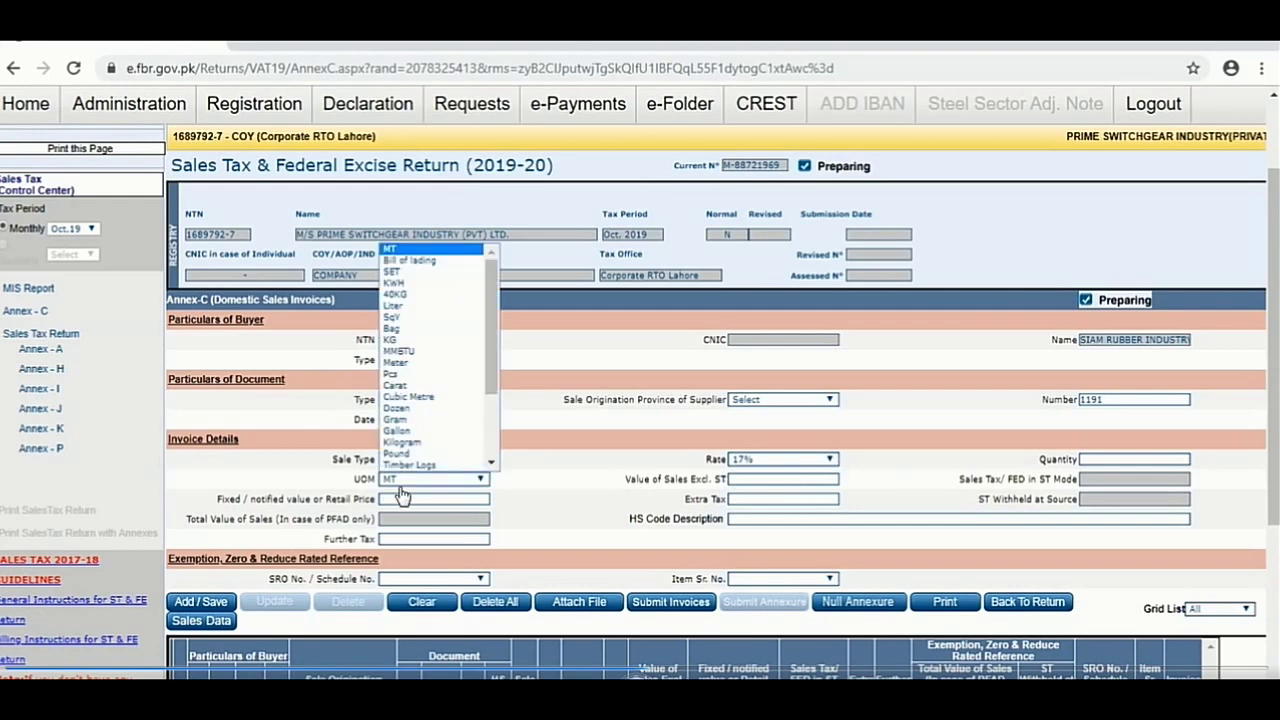
{"action": "key", "text": "n"}
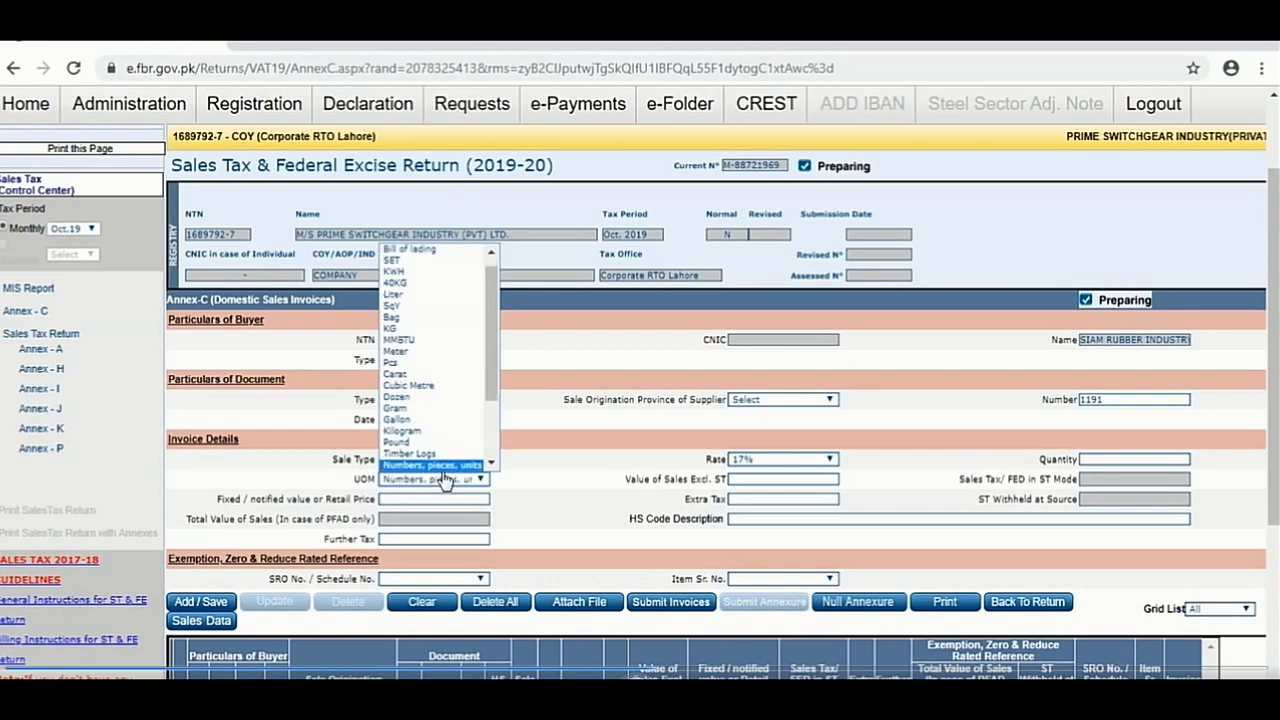
{"action": "key", "text": "s"}
{"action": "key", "text": "n"}
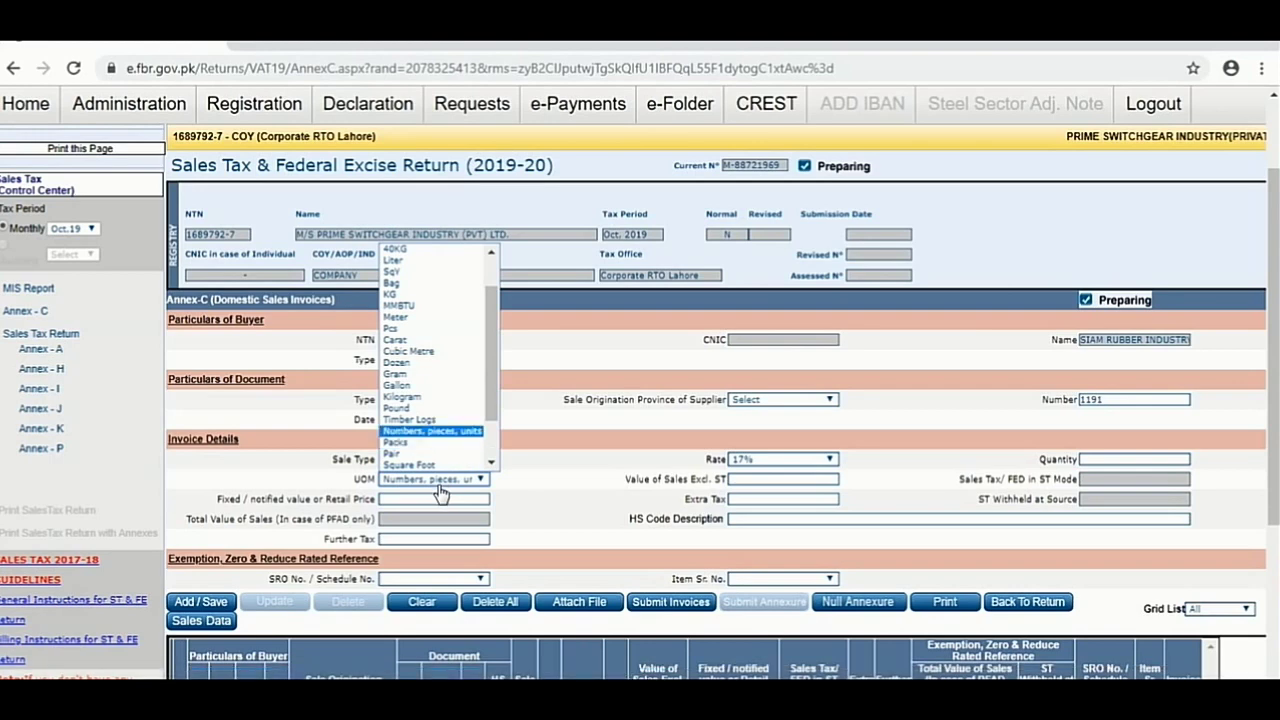
{"action": "key", "text": "Return"}
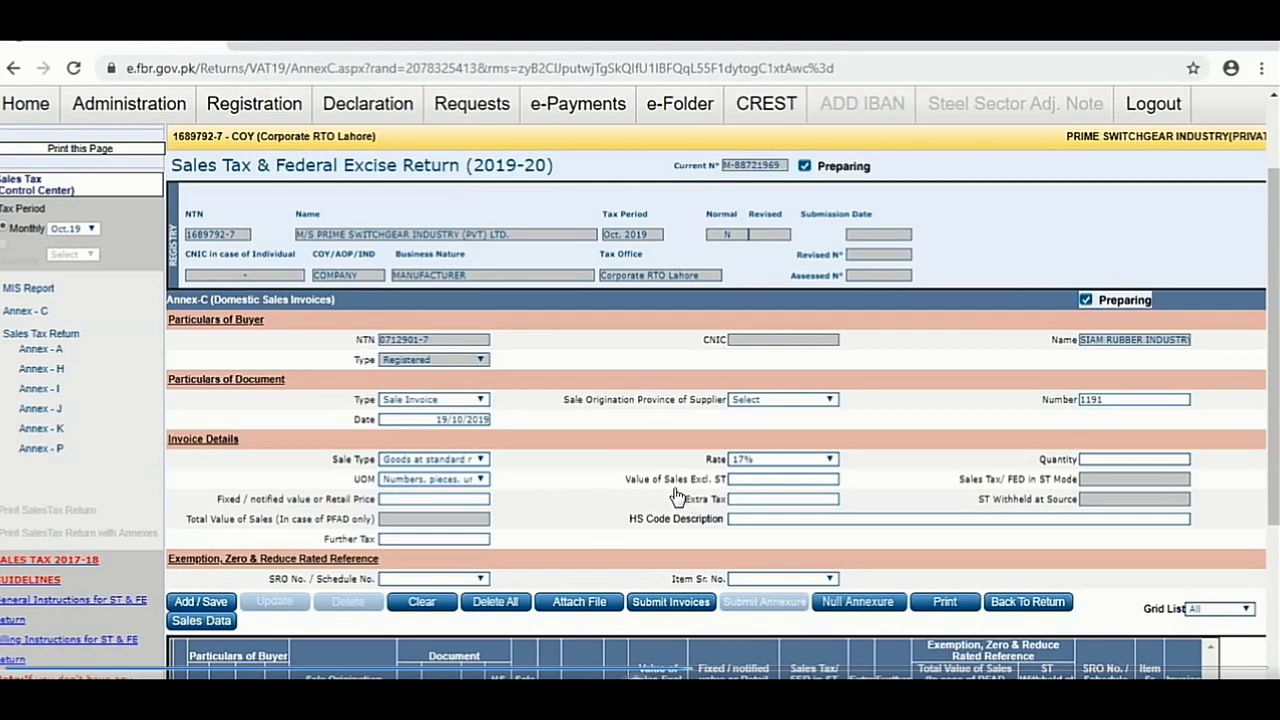
Enter 125,000 as the sales value excluding sales tax.
{"action": "left_click", "coordinate": [741, 486]}
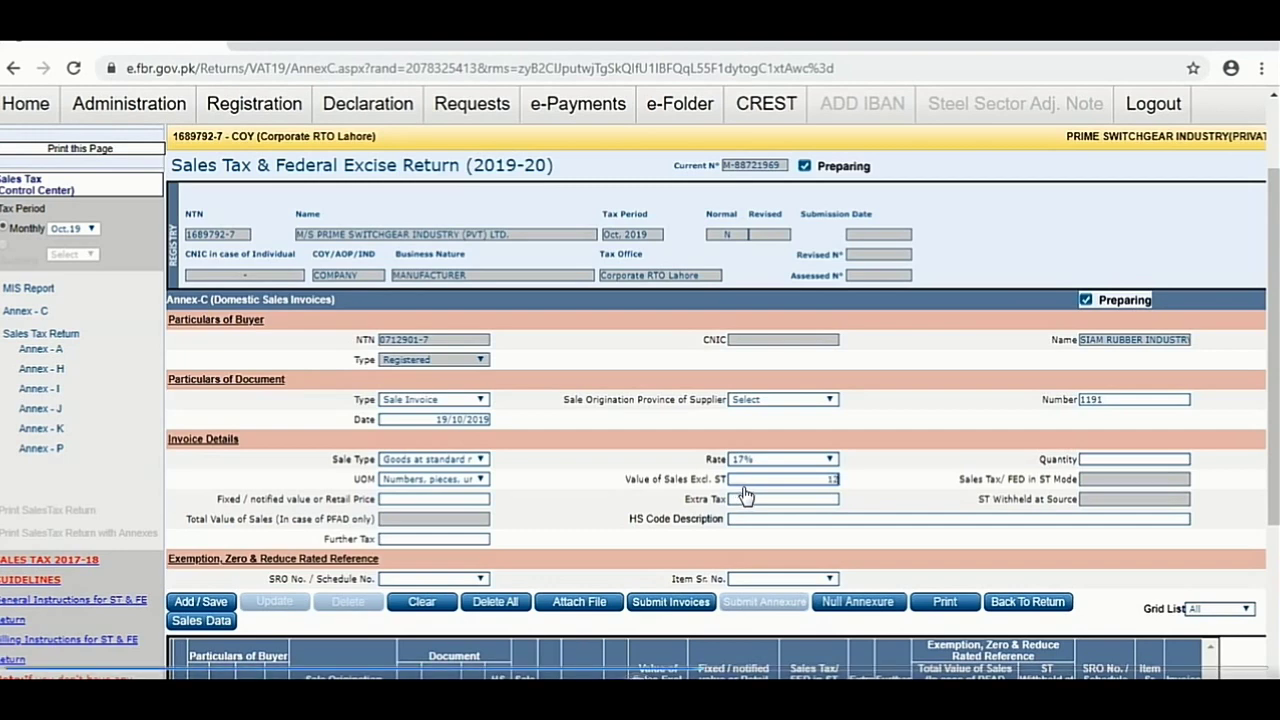
{"action": "type", "text": "1,250"}
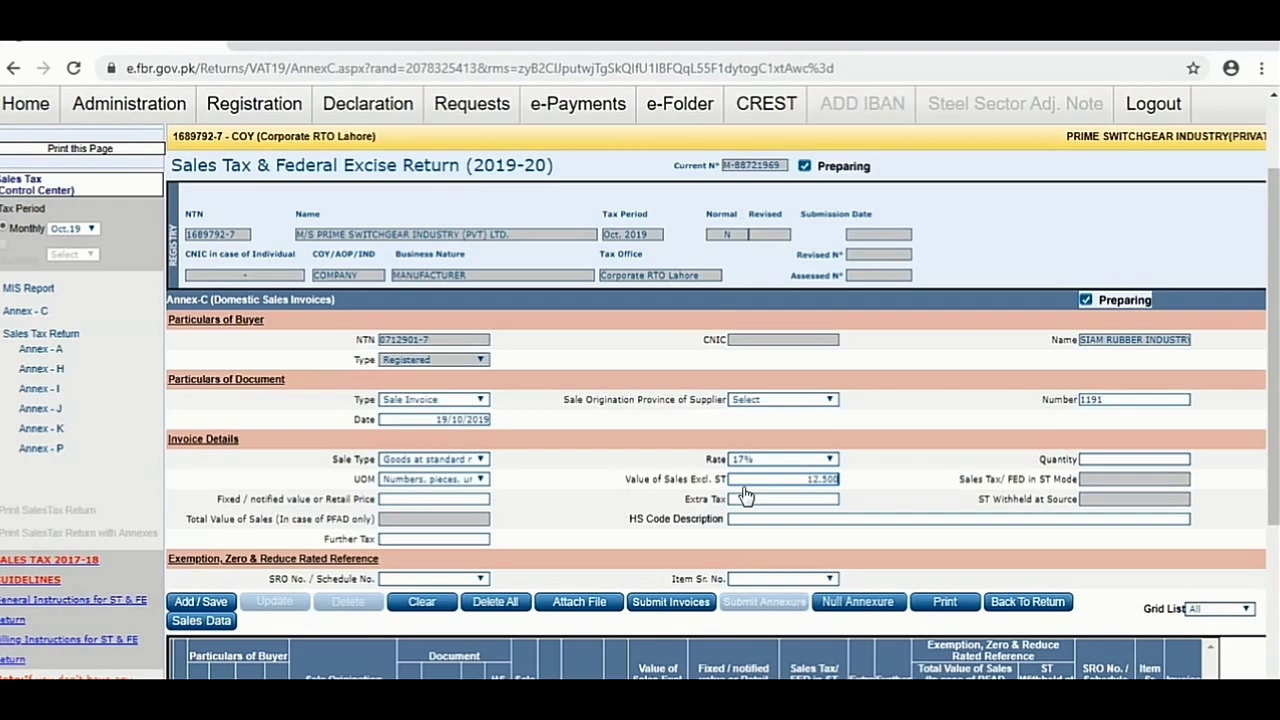
{"action": "key", "text": "Tab"}
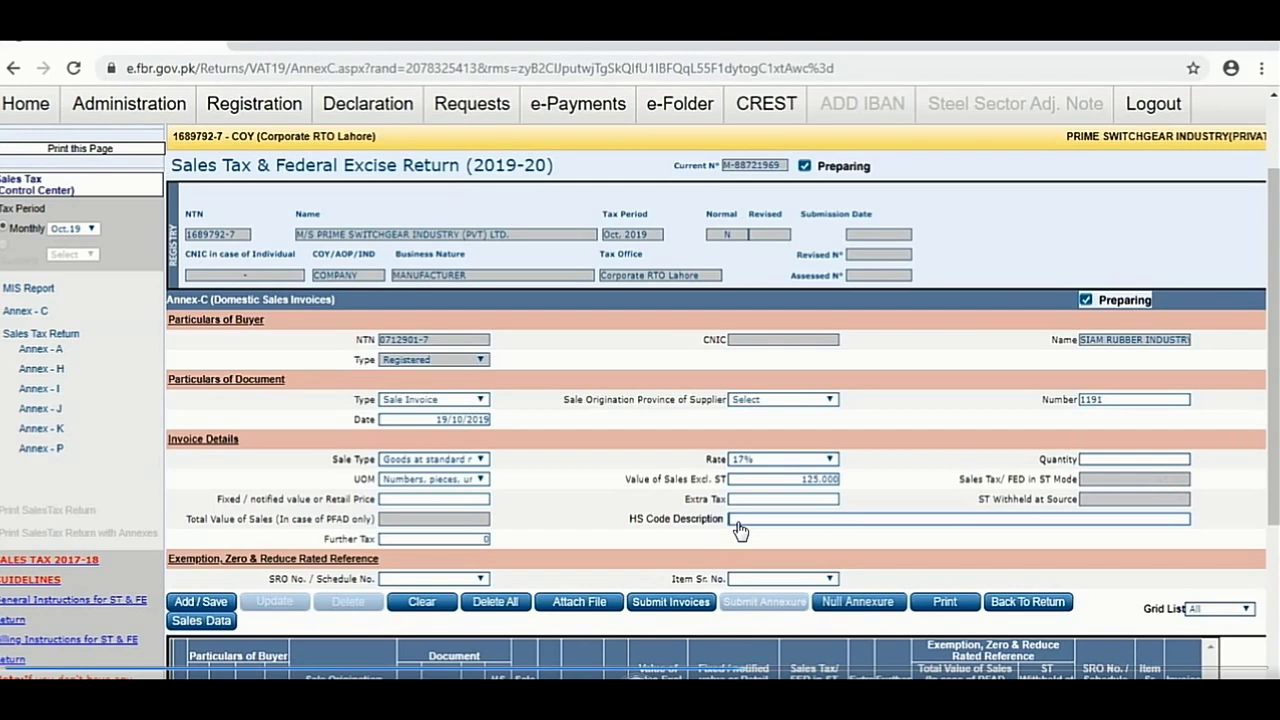
Set HS code 8537 and quantity 2, then save the sale invoice record.
{"action": "type", "text": "853"}
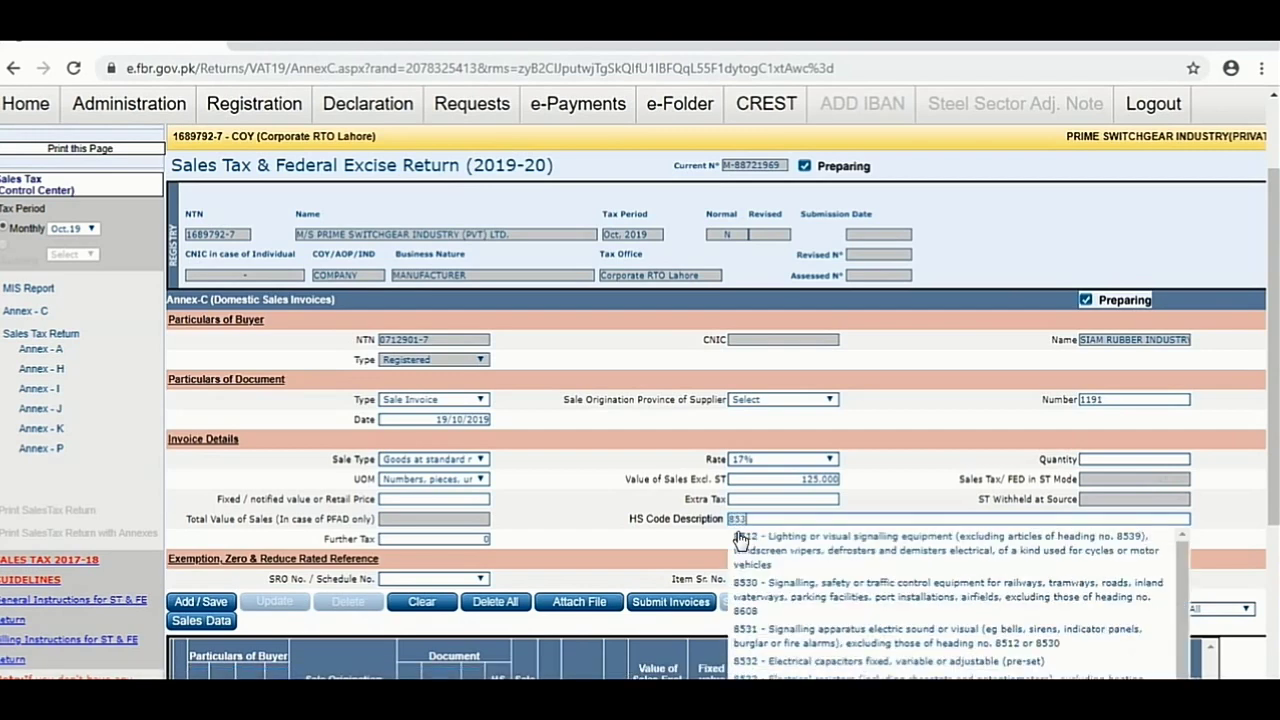
{"action": "type", "text": "7"}
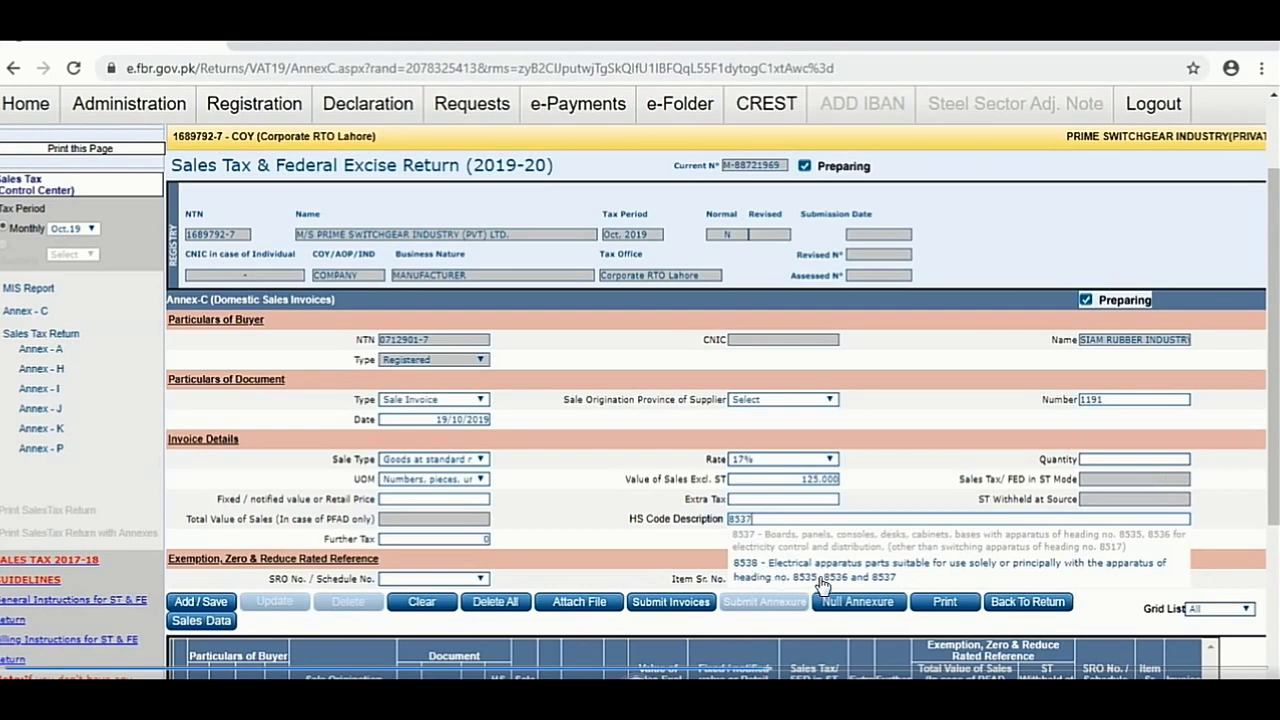
{"action": "key", "text": "Return"}
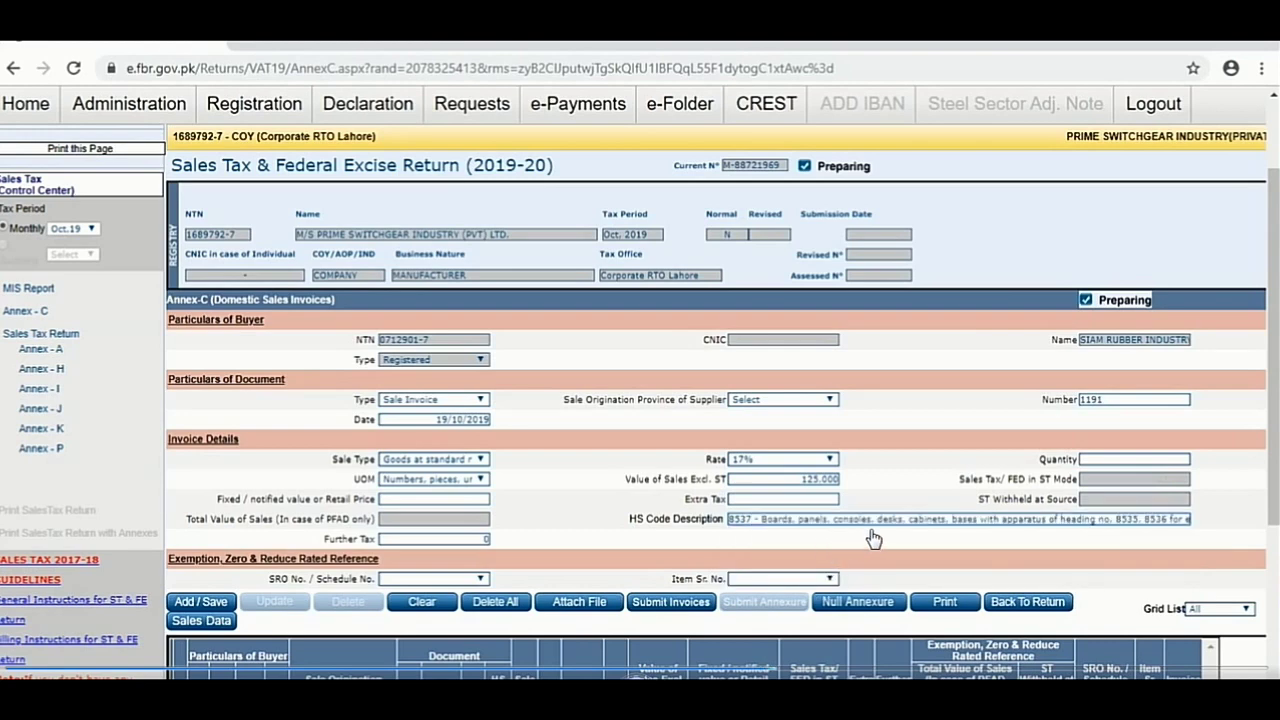
{"action": "left_click", "coordinate": [198, 606]}
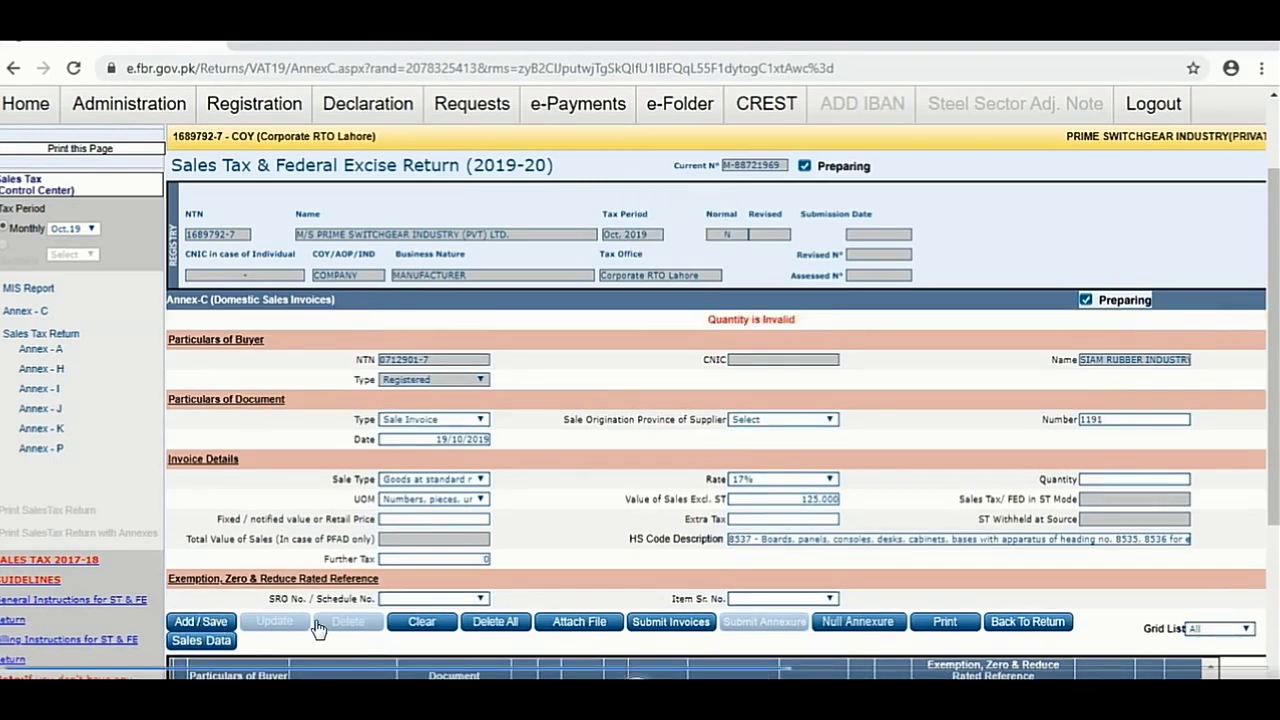
{"action": "type", "text": "2"}
{"action": "left_click", "coordinate": [1095, 489]}
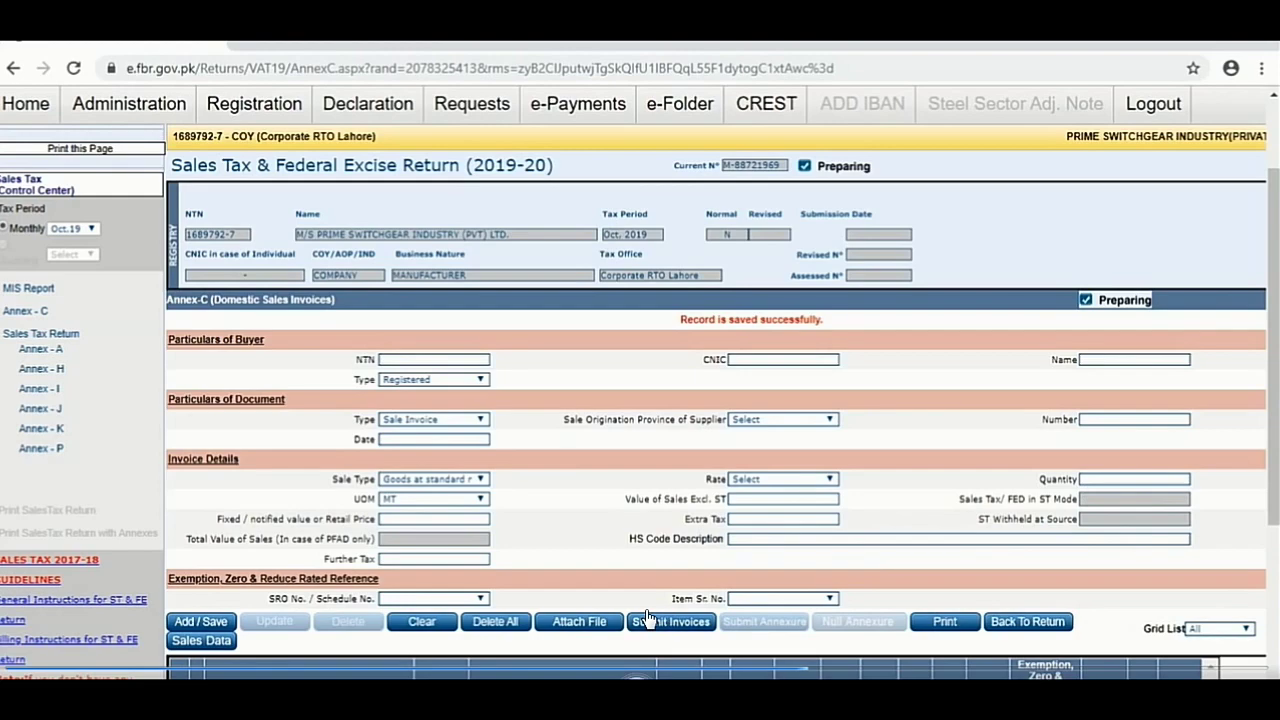
Scroll up and down the Annex-C grid to review the saved sale invoice rows.
{"action": "scroll", "coordinate": [340, 608], "scroll_direction": "down", "scroll_amount": 3}
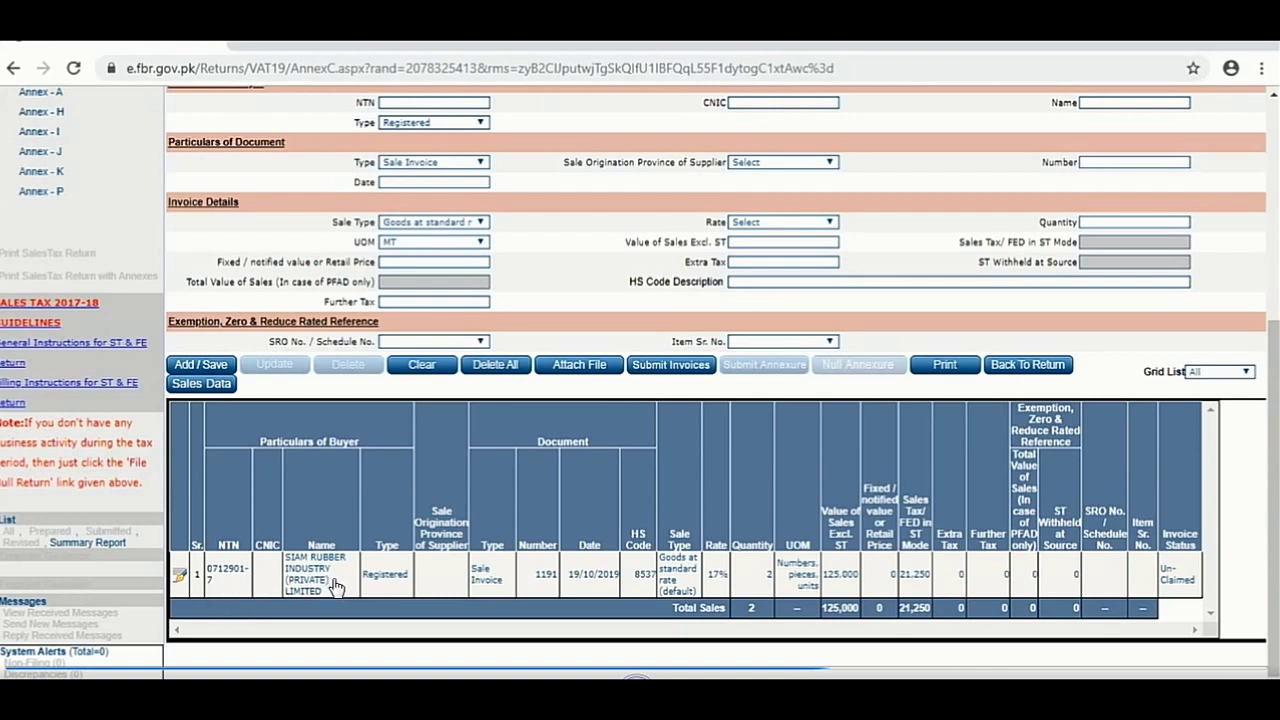
{"action": "scroll", "coordinate": [430, 630], "scroll_direction": "up", "scroll_amount": 3}
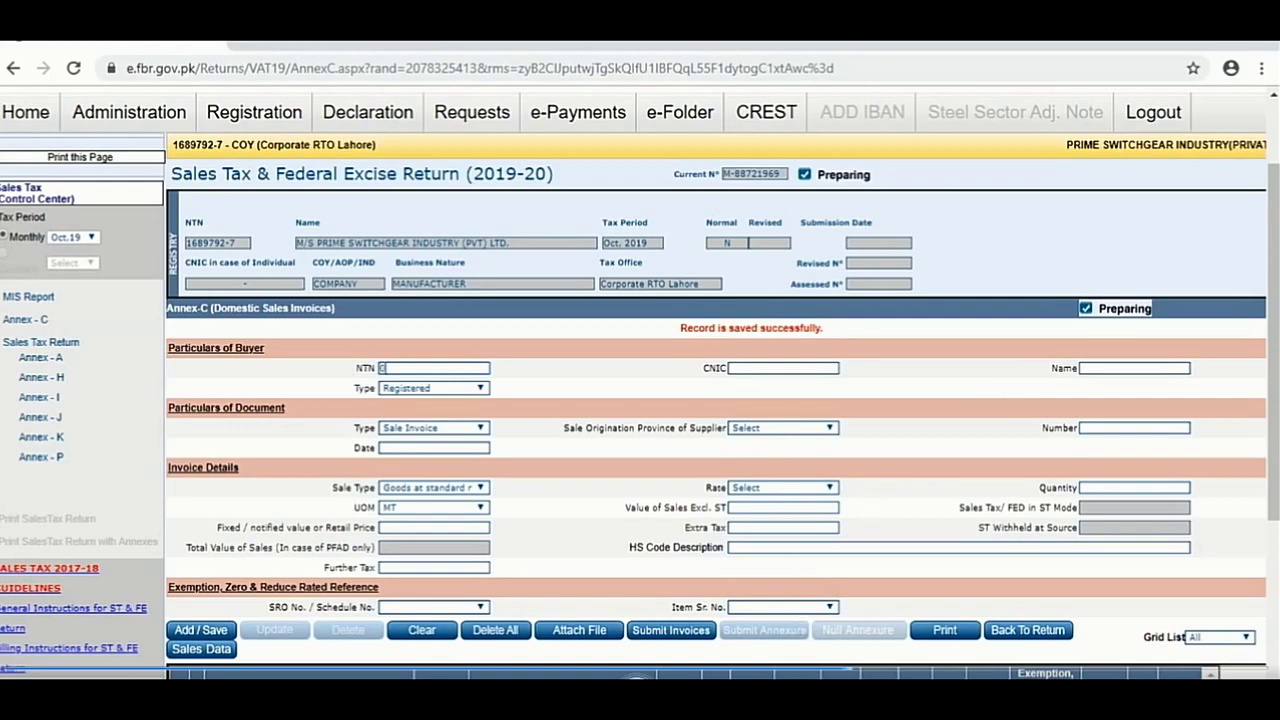
{"action": "scroll", "coordinate": [800, 632], "scroll_direction": "down", "scroll_amount": 3}
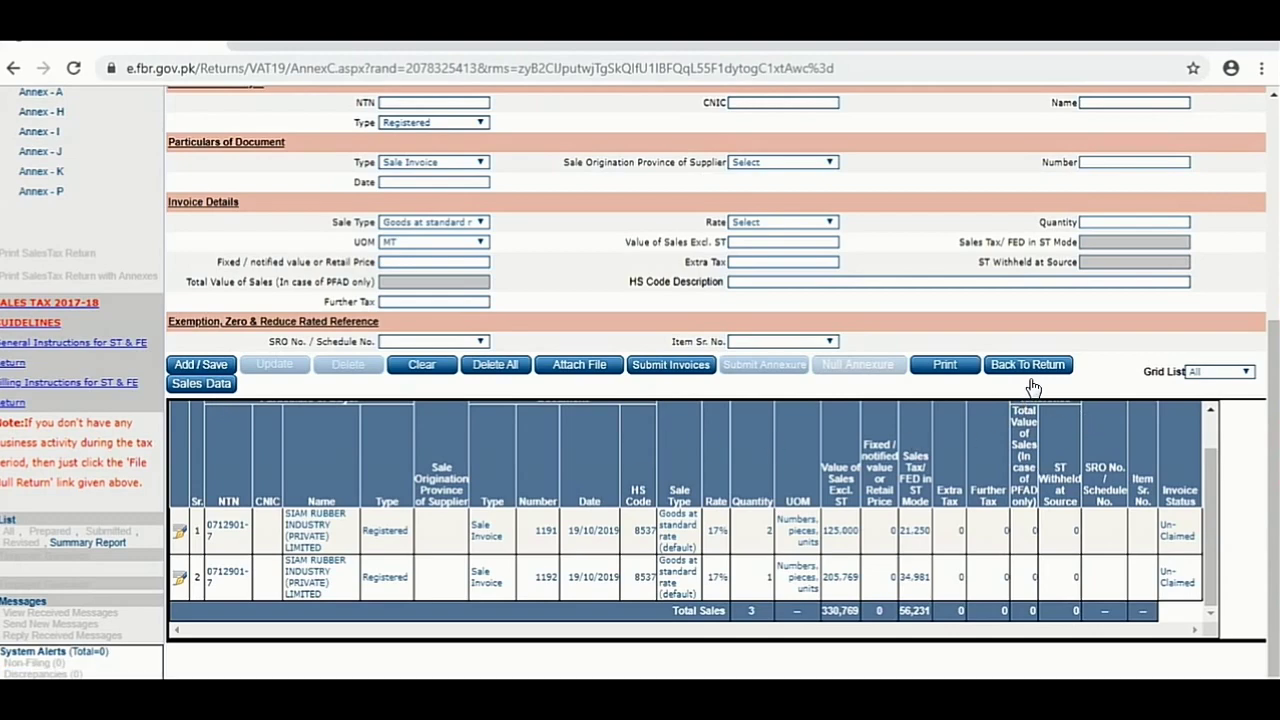
{"action": "scroll", "coordinate": [1033, 387], "scroll_direction": "up", "scroll_amount": 3}
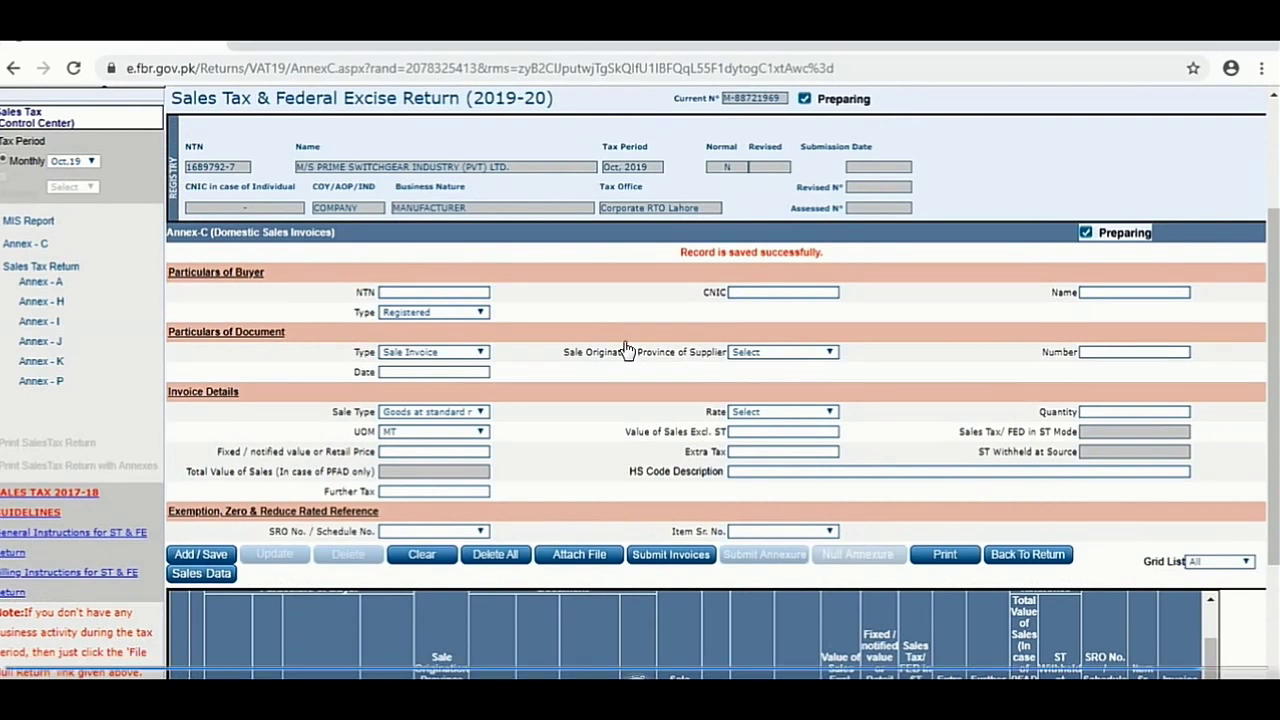
Return to the October 2019 return and review its 5.623 tax payable and 347.531 carried-forward credit.
{"action": "left_click", "coordinate": [47, 284]}
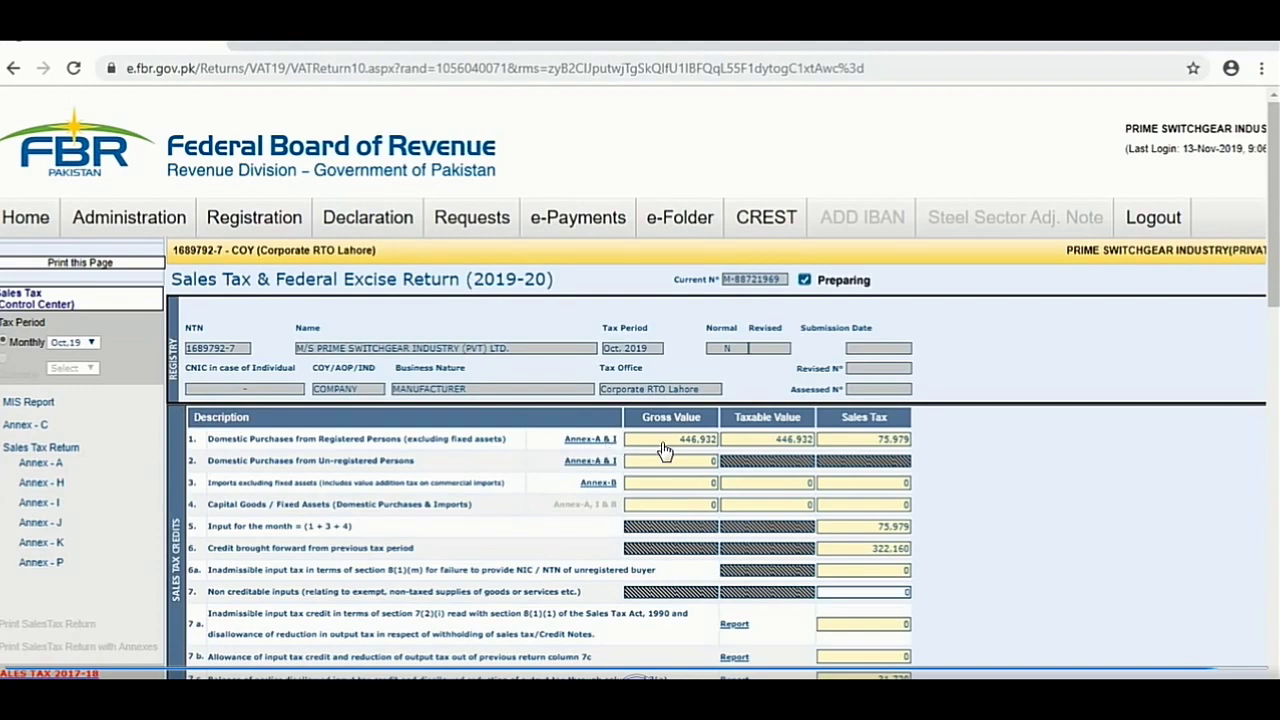
{"action": "scroll", "coordinate": [665, 452], "scroll_direction": "down", "scroll_amount": 4}
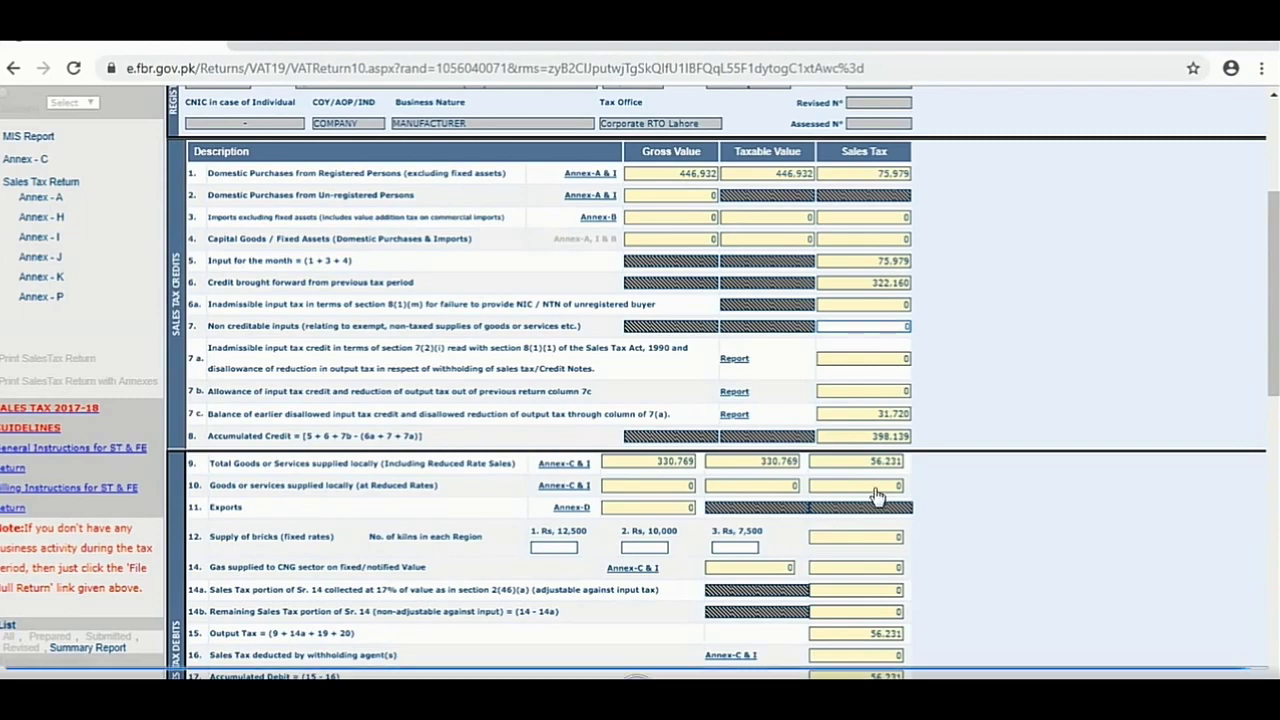
{"action": "scroll", "coordinate": [875, 495], "scroll_direction": "down", "scroll_amount": 4}
{"action": "scroll", "coordinate": [873, 357], "scroll_direction": "down", "scroll_amount": 3}
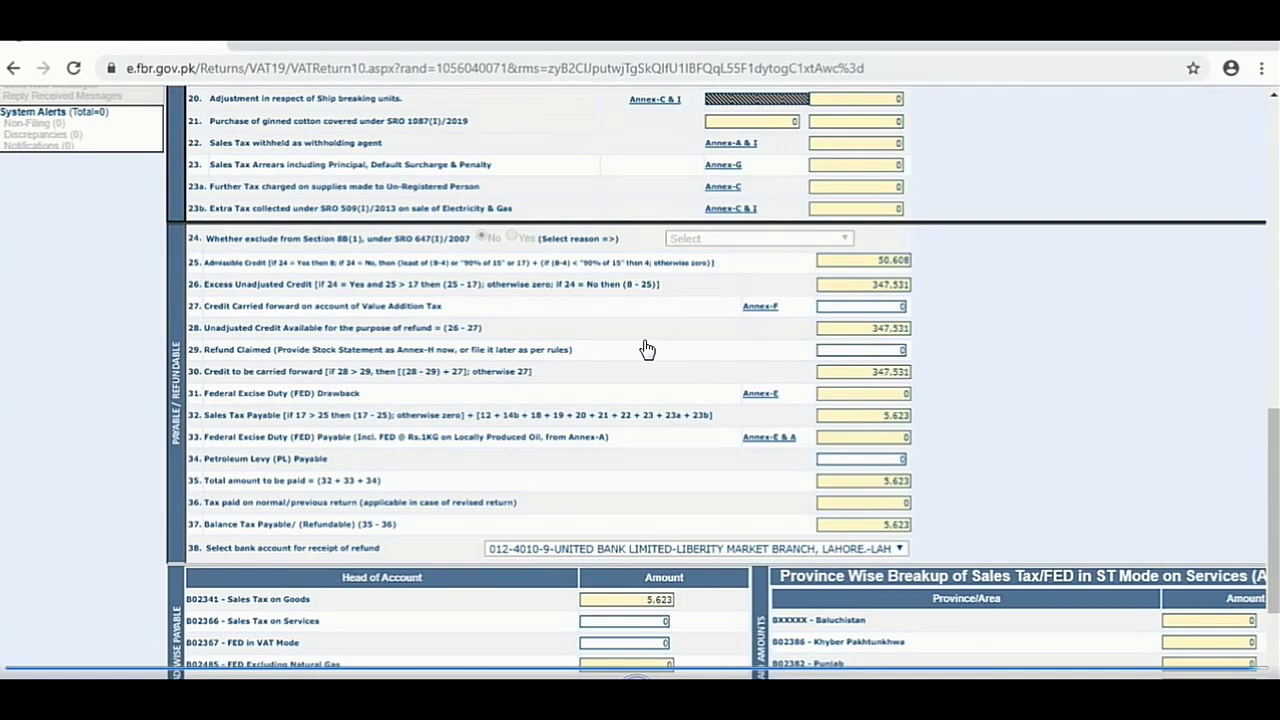
{"action": "scroll", "coordinate": [646, 349], "scroll_direction": "down", "scroll_amount": 2}
{"action": "scroll", "coordinate": [392, 305], "scroll_direction": "up", "scroll_amount": 8}
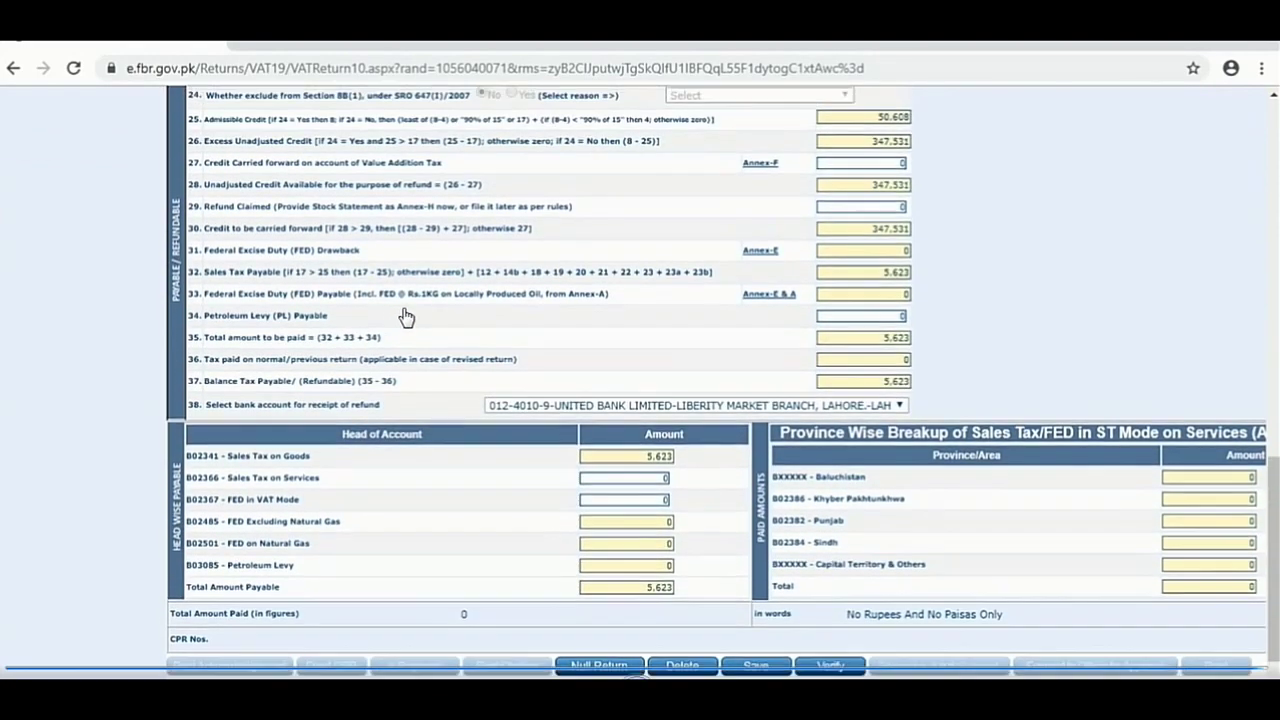